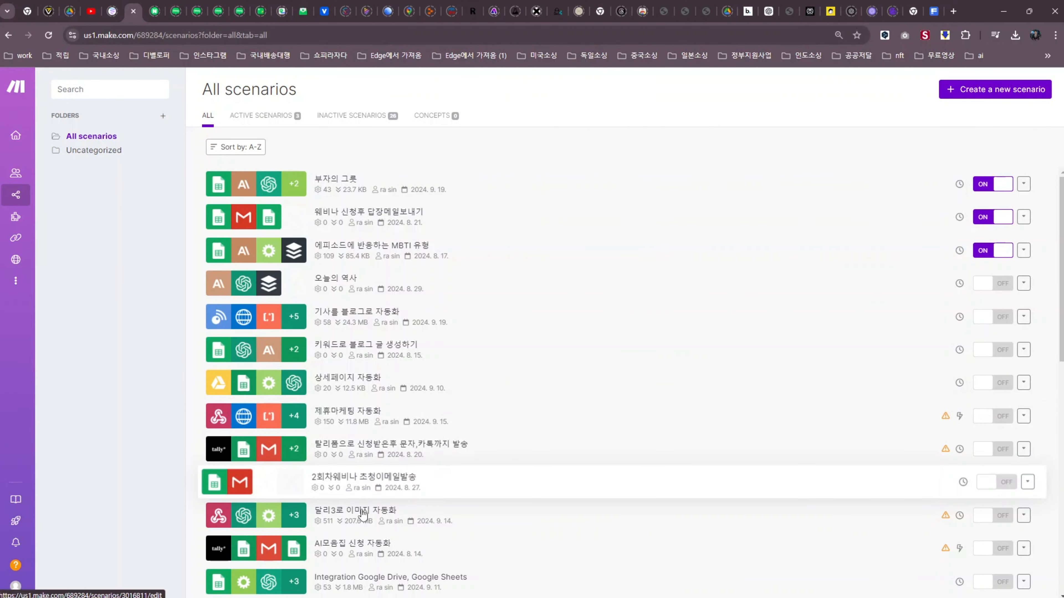
Open the 달리3로 이미지 자동화 scenario in the scenario editor
left_click(393, 518)
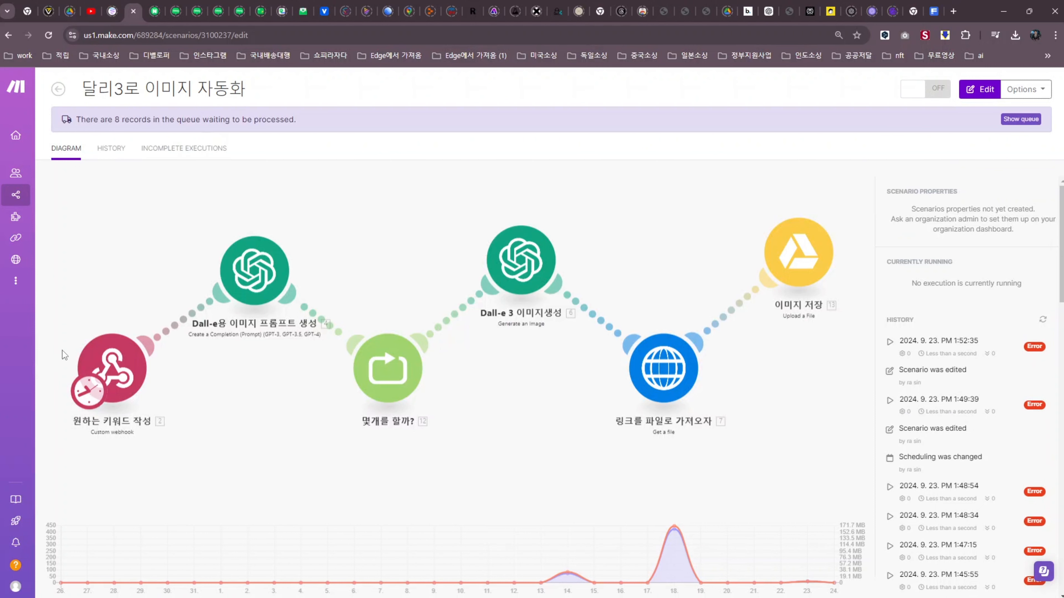
left_click(126, 382)
Review the existing custom webhook's settings, then go back to the All scenarios list
left_click(125, 386)
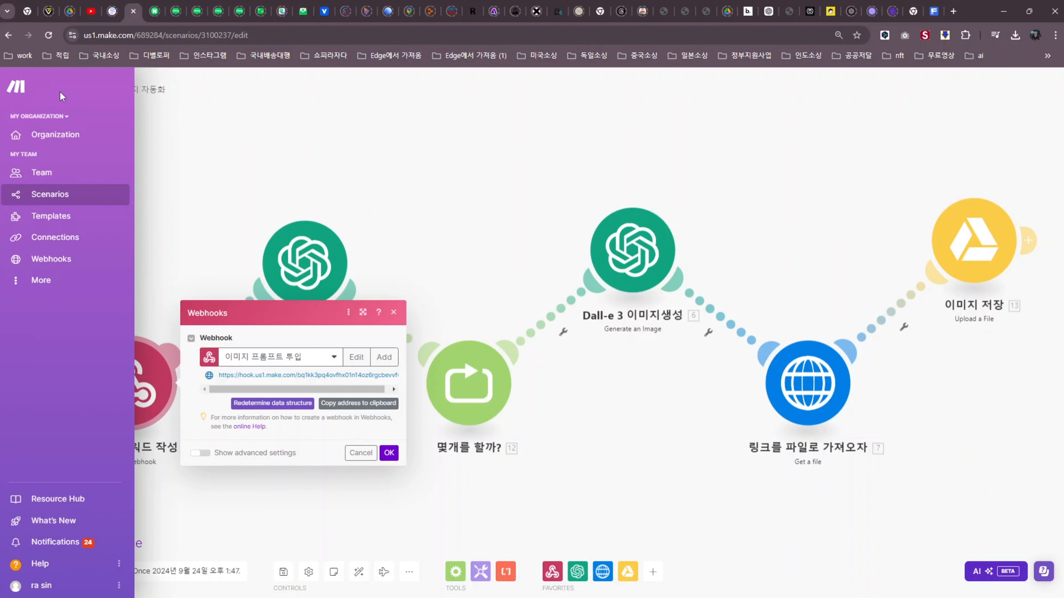
left_click(58, 90)
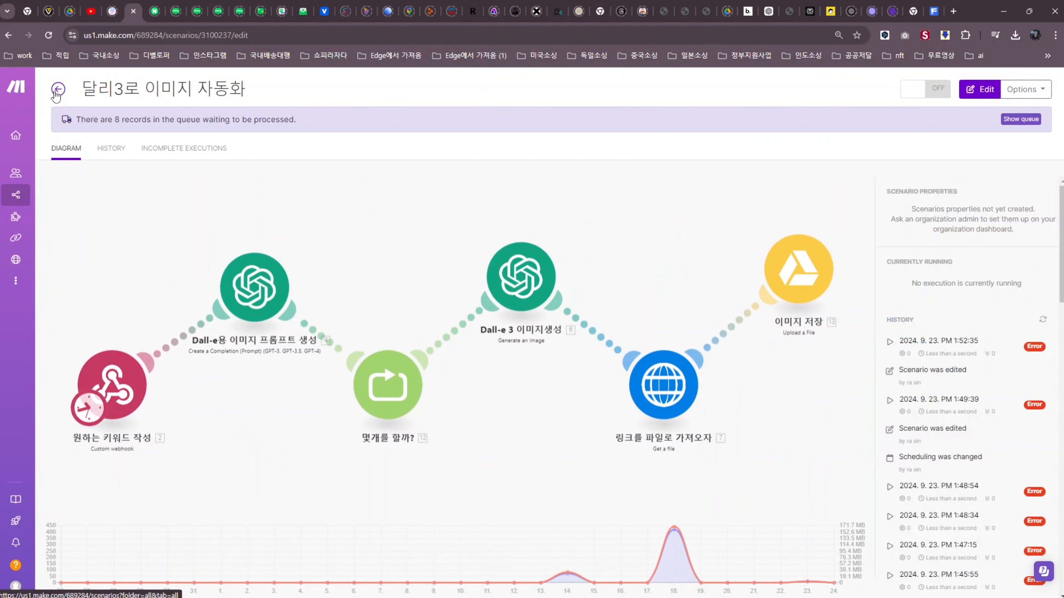
left_click(57, 90)
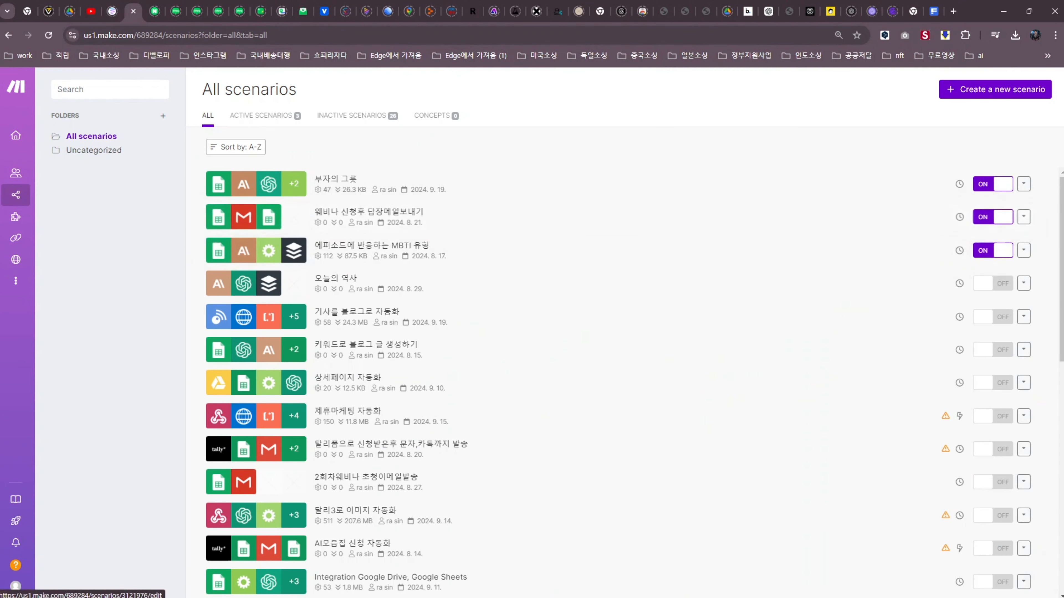
Start a new scenario with a Webhooks Custom webhook trigger and begin adding a new hook
left_click(963, 89)
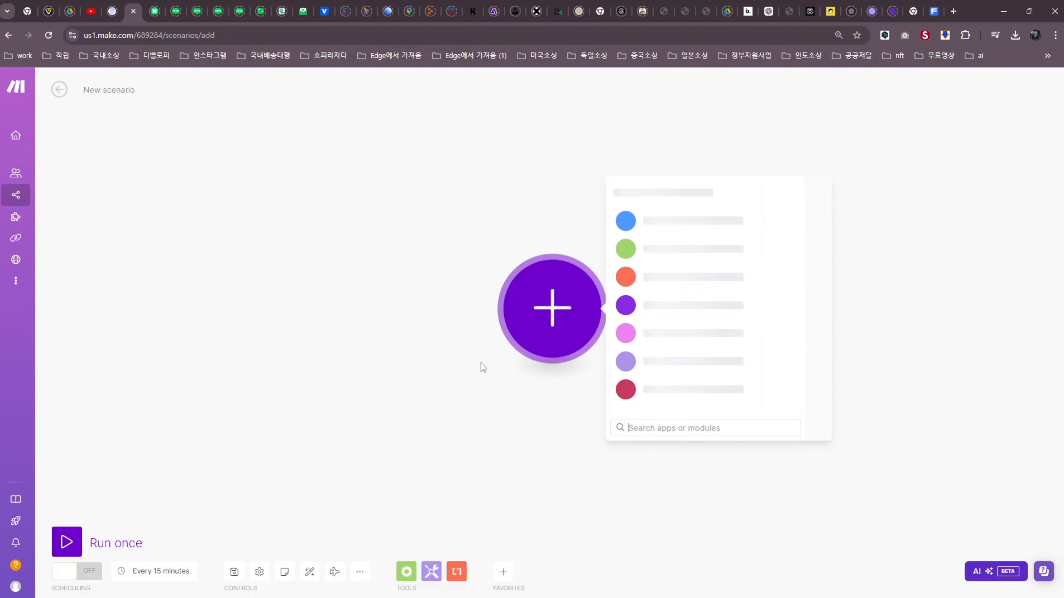
left_click(648, 392)
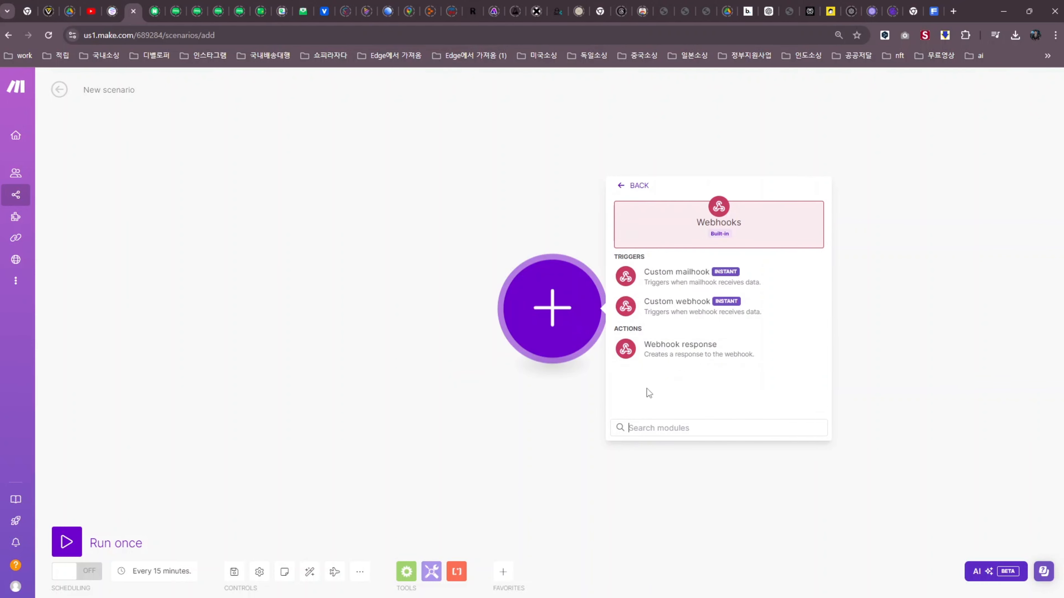
left_click(691, 310)
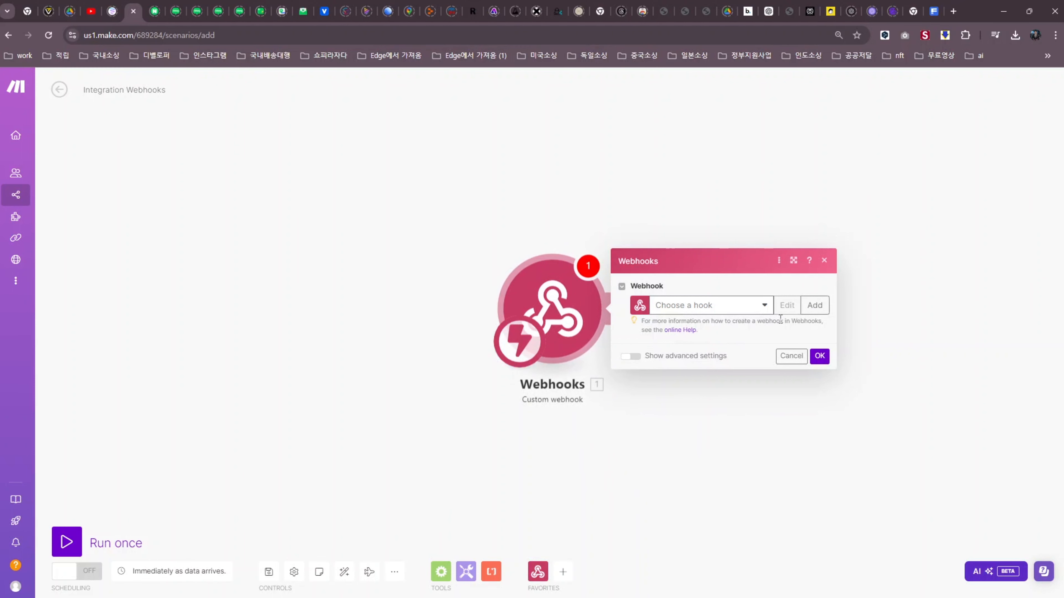
left_click(815, 306)
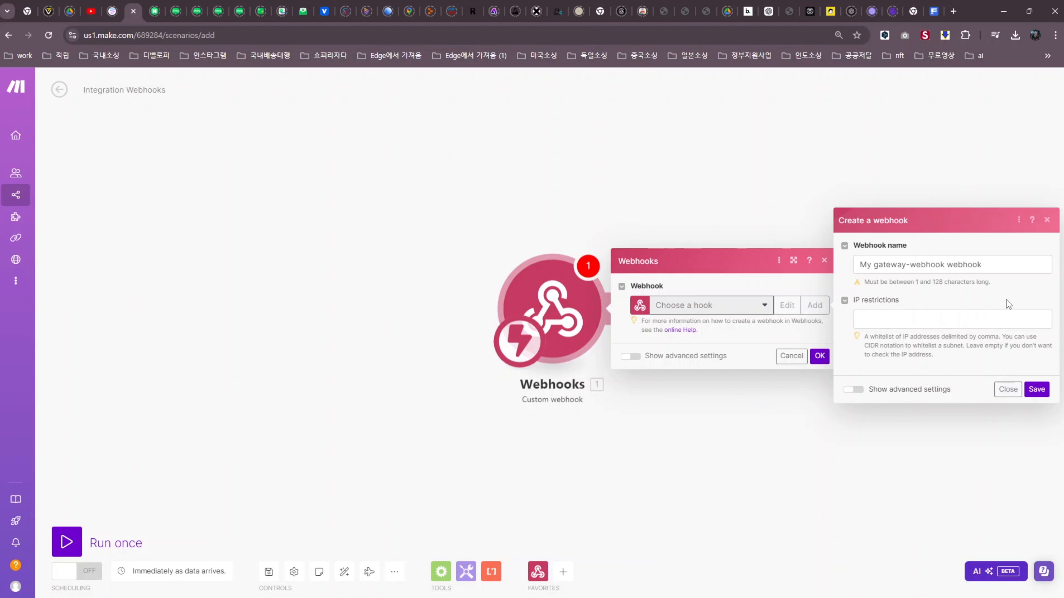
Name the new webhook 텍스트로 신청받기, save it, and copy its address
left_click(996, 263)
key("ctrl+a")
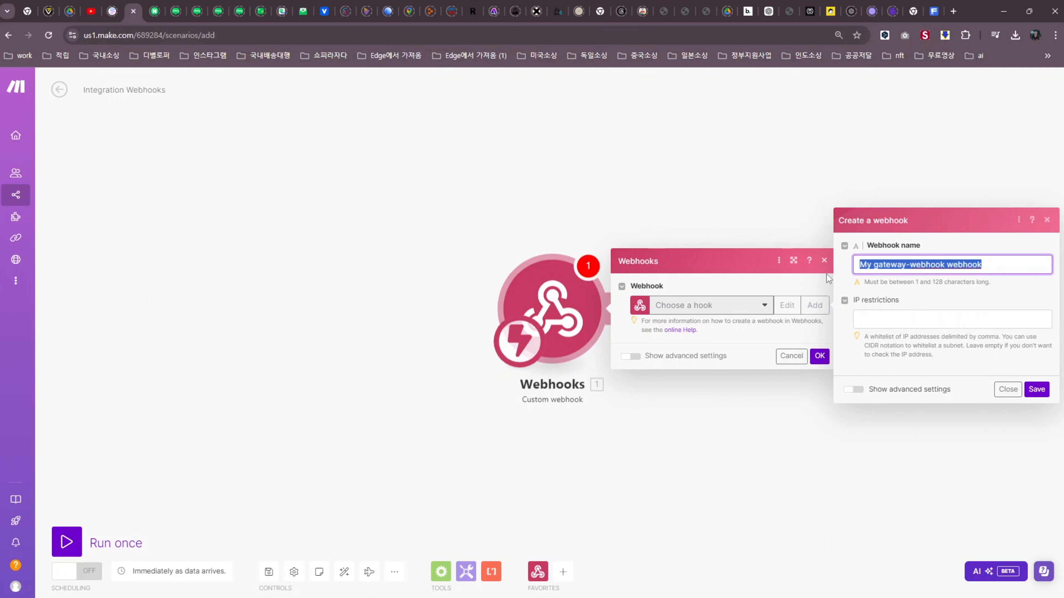
type("텍스트")
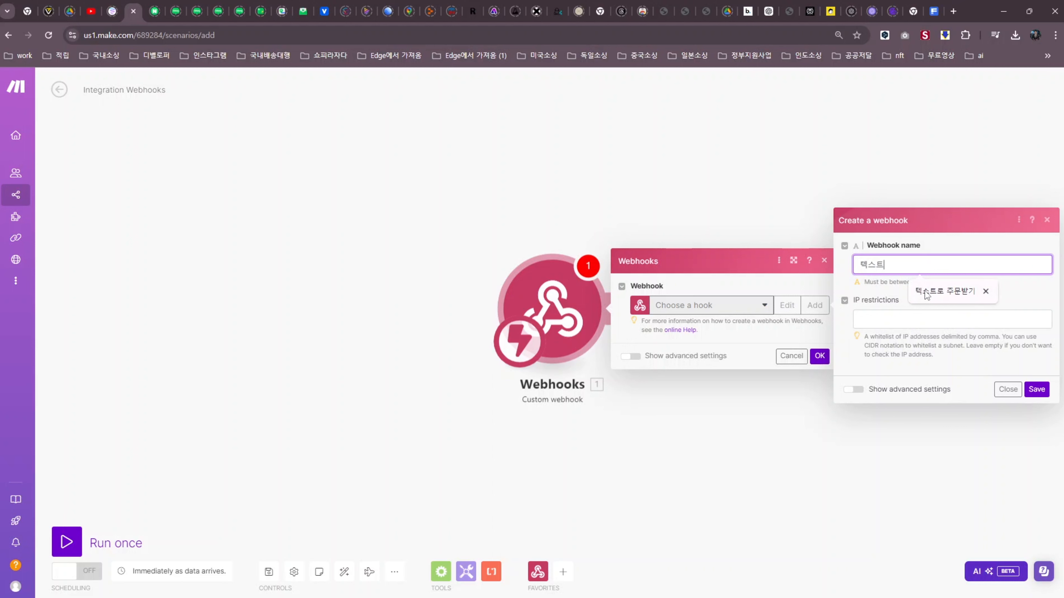
type("로 신청받기")
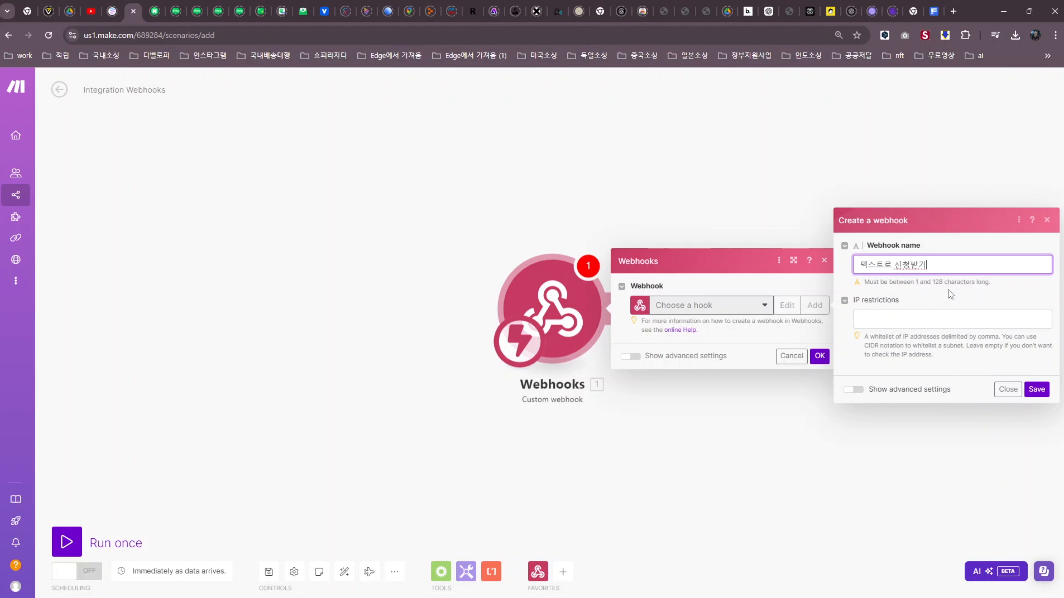
left_click(1036, 389)
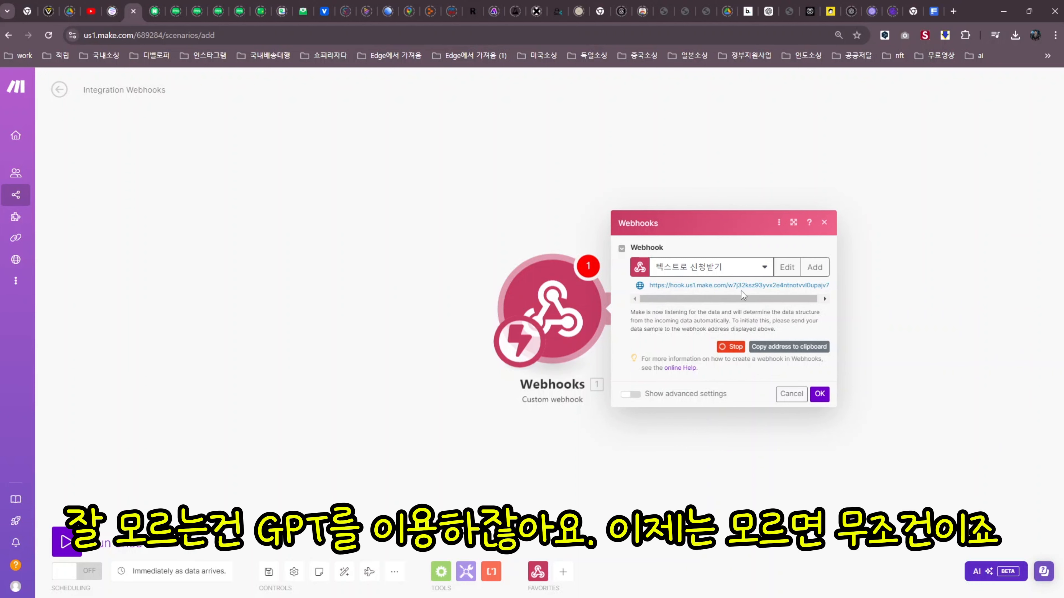
left_click(798, 354)
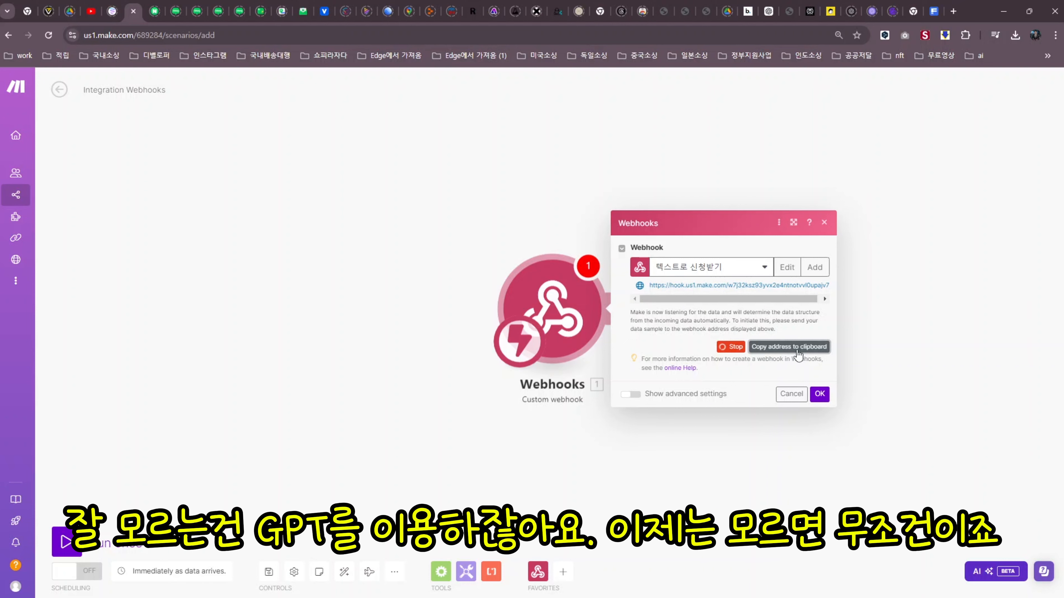
In ChatGPT, open the Webhook Form Creator GPT from the expanded GPT list
left_click(769, 11)
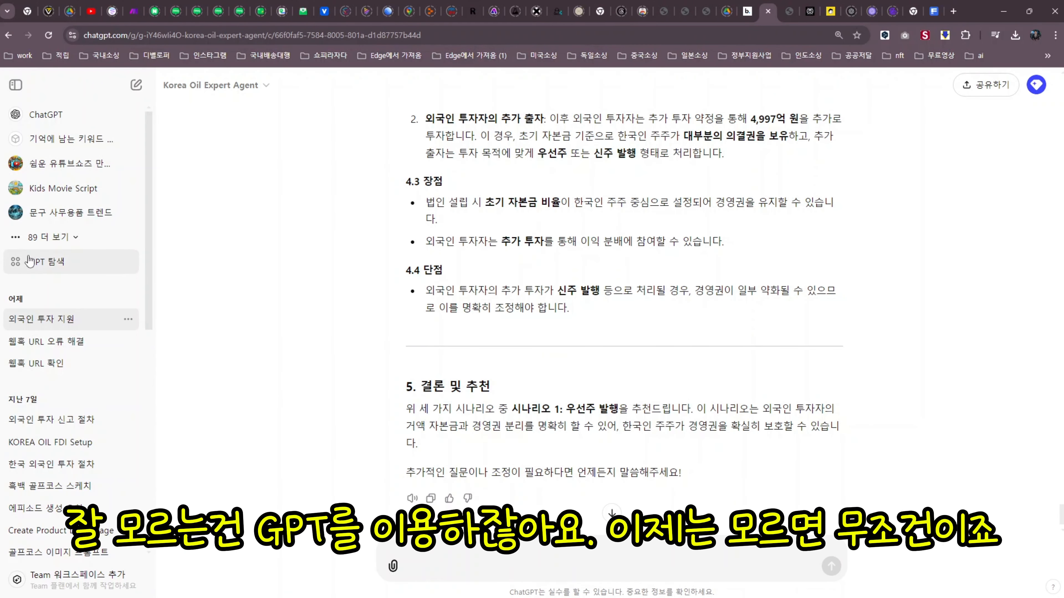
left_click(63, 239)
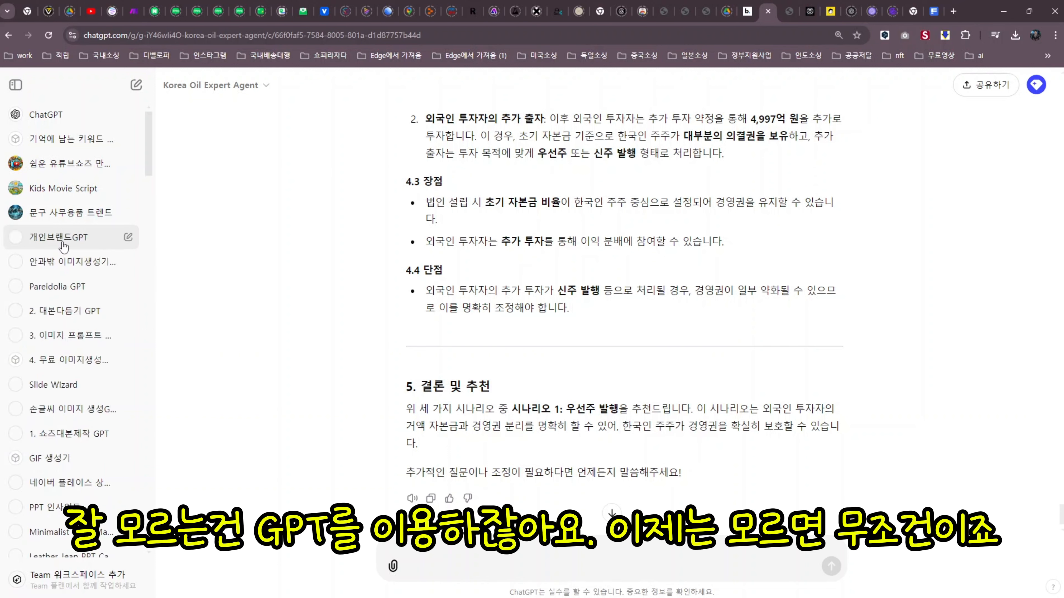
scroll(100, 352, "down", 15)
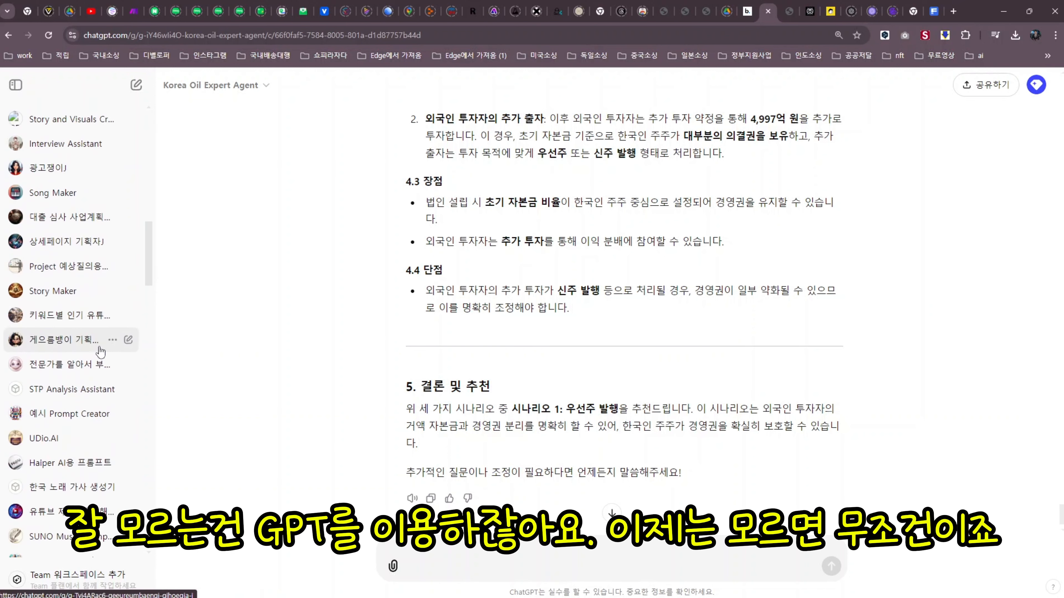
scroll(100, 352, "down", 15)
scroll(99, 352, "down", 10)
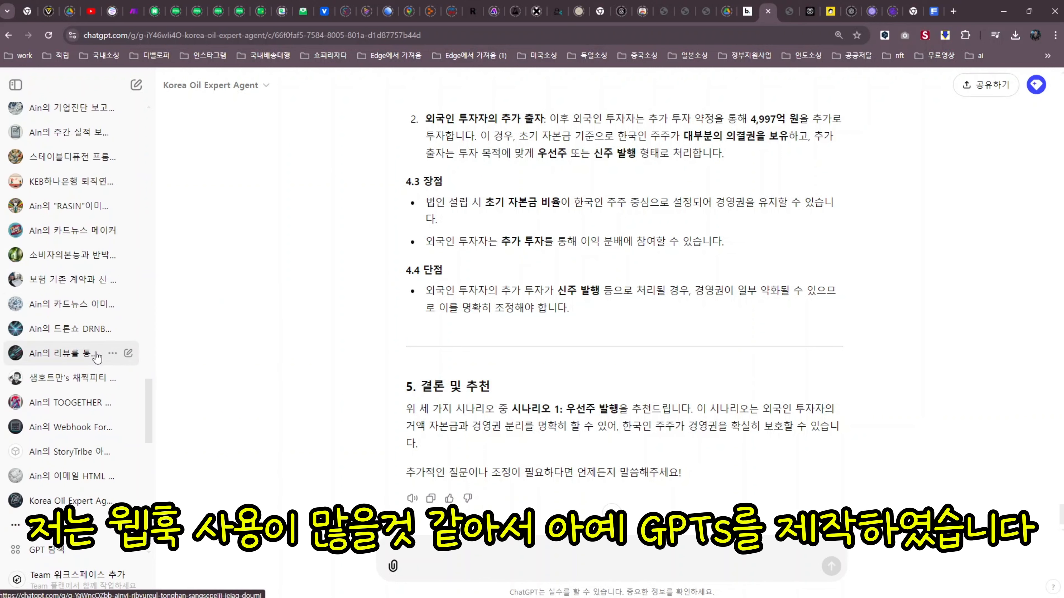
left_click(84, 427)
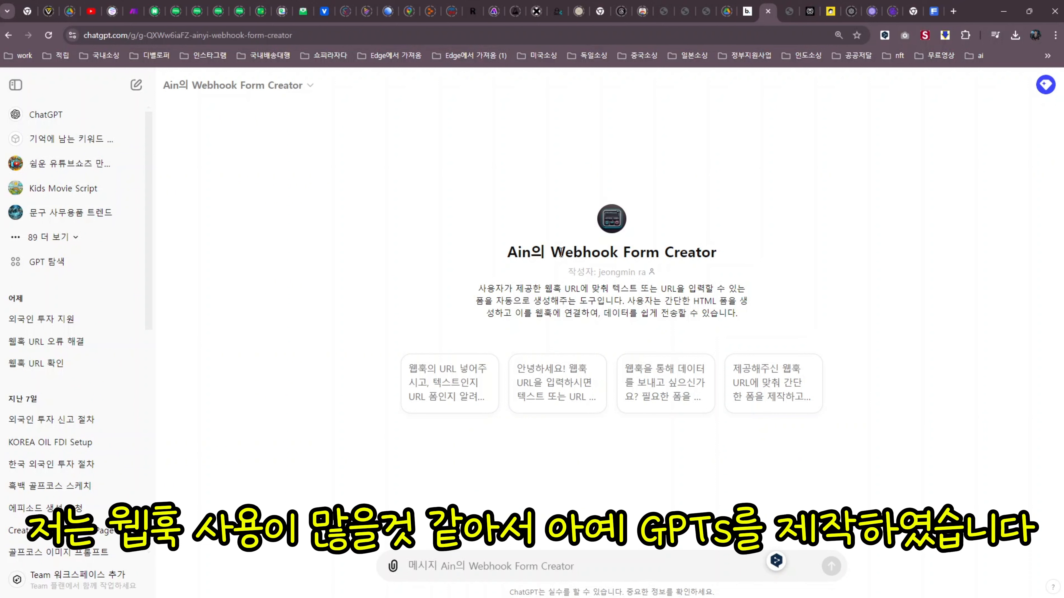
Highlight the GPT's name and its description about generating forms, then focus the message box
left_click_drag(561, 252, 718, 255)
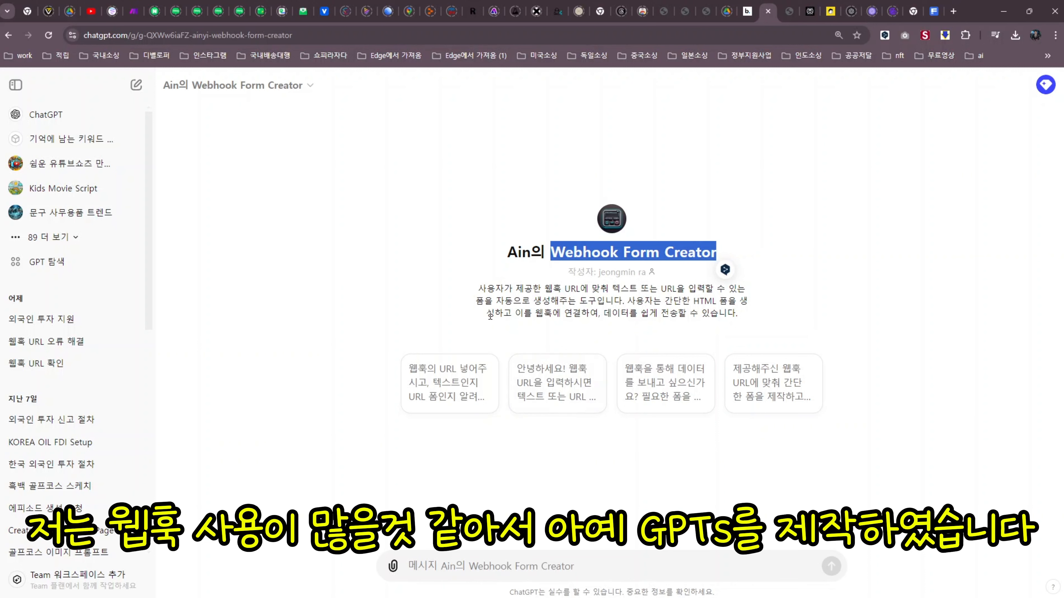
left_click_drag(479, 289, 743, 290)
left_click_drag(478, 301, 605, 301)
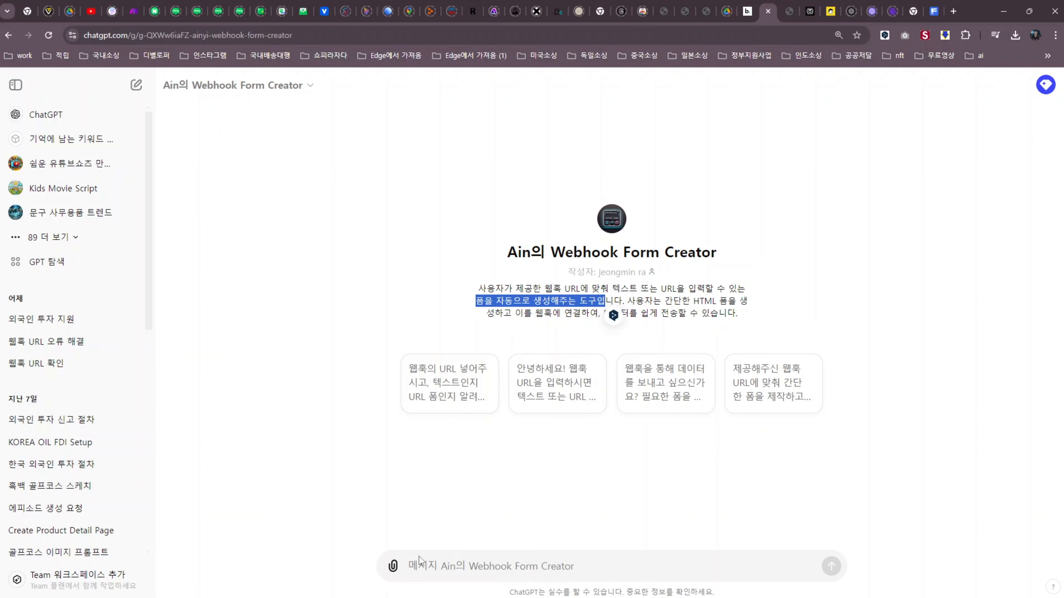
left_click(424, 567)
Send the Make webhook URL with the request 텍스트를 제공받는 폼 제작
key("ctrl+v")
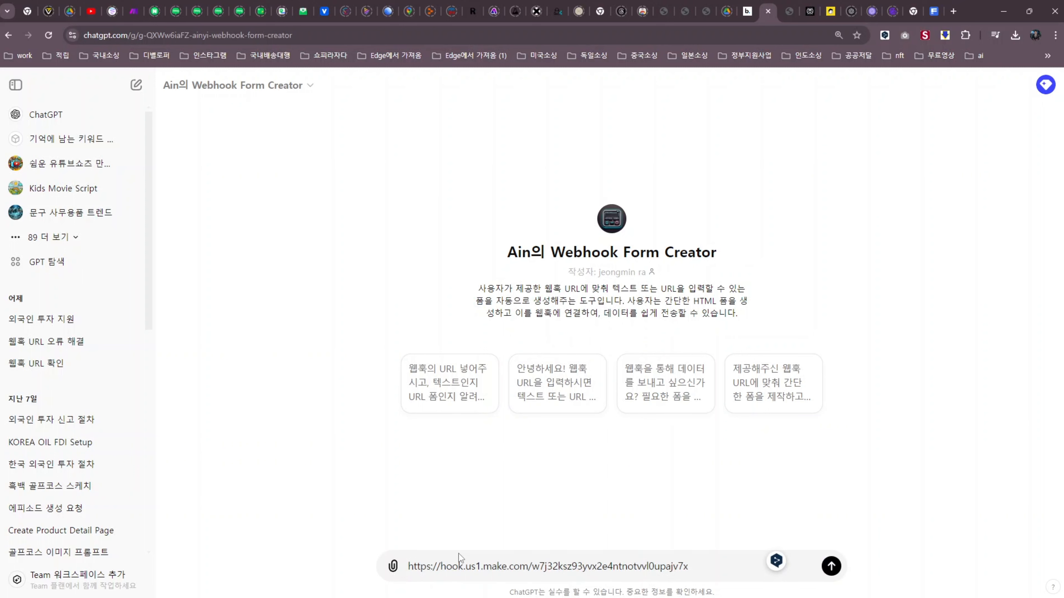
key("shift+Return")
type("x")
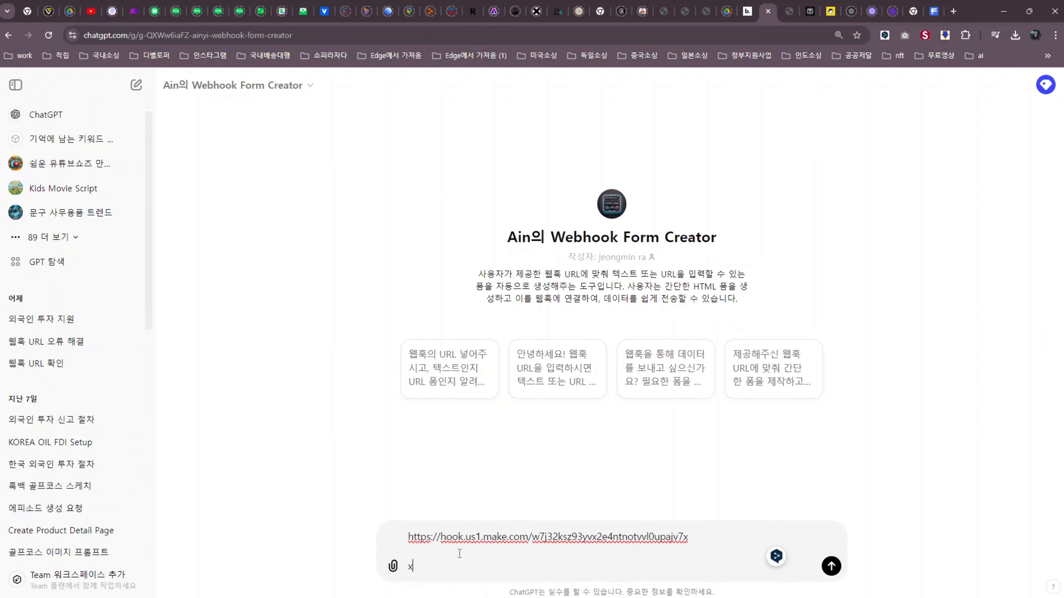
type("prtmxmvha")
key("BackSpace")
key("BackSpace")
key("BackSpace")
key("BackSpace")
key("BackSpace")
key("BackSpace")
key("BackSpace")
key("BackSpace")
key("BackSpace")
key("BackSpace")
type("텍스트를 제공받는 폼")
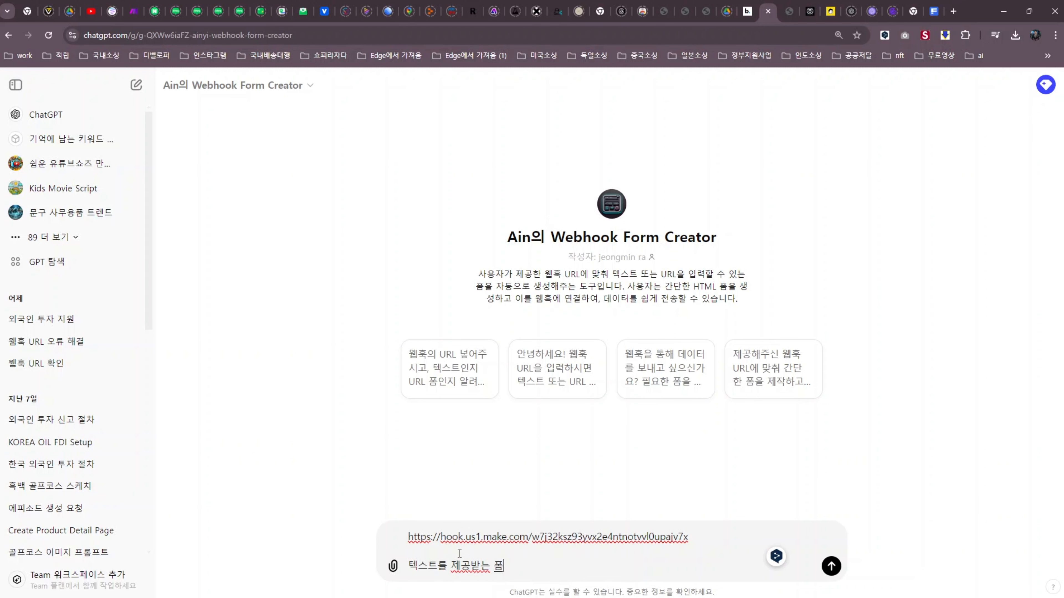
type(" 제작")
key("Return")
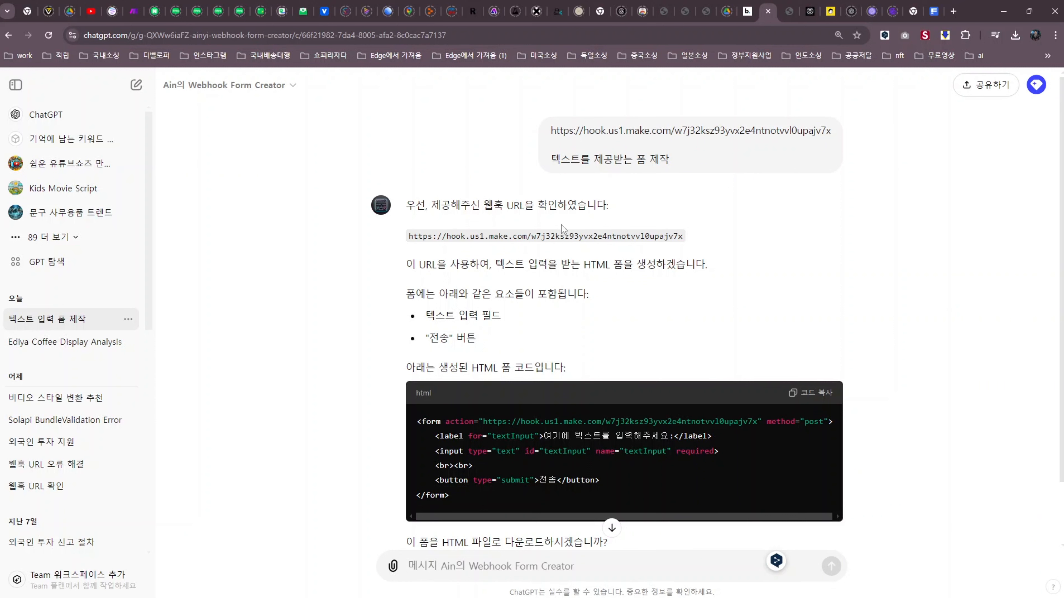
left_click_drag(484, 205, 524, 205)
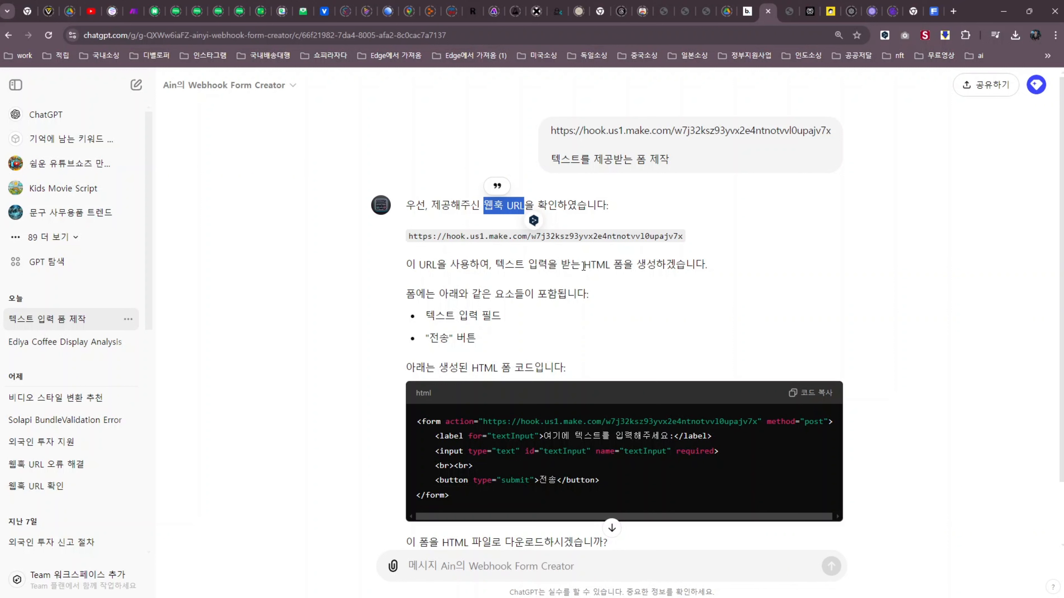
left_click_drag(584, 265, 624, 265)
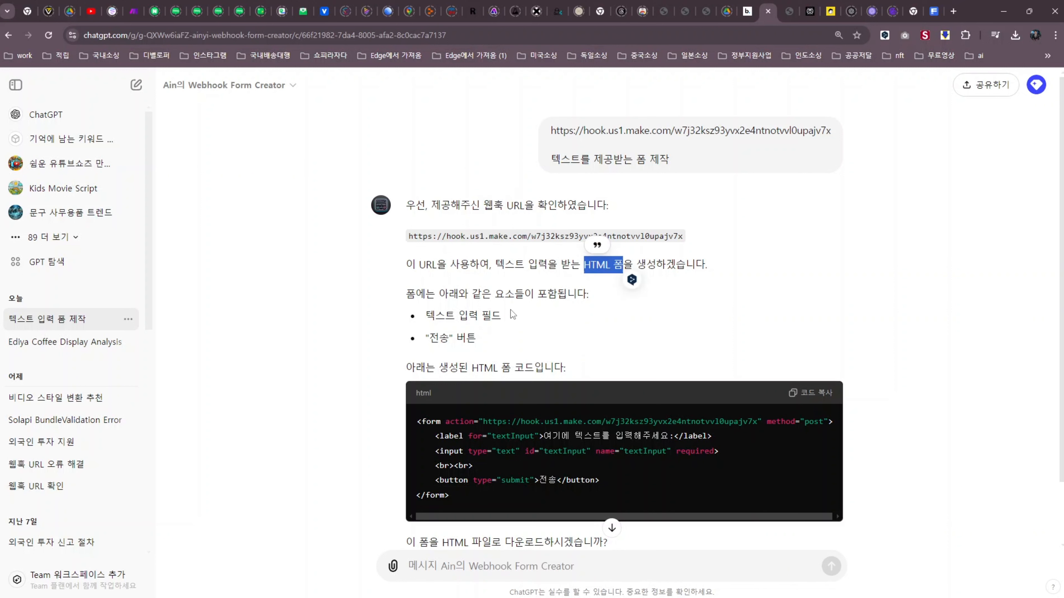
left_click_drag(427, 315, 501, 317)
left_click_drag(425, 339, 476, 338)
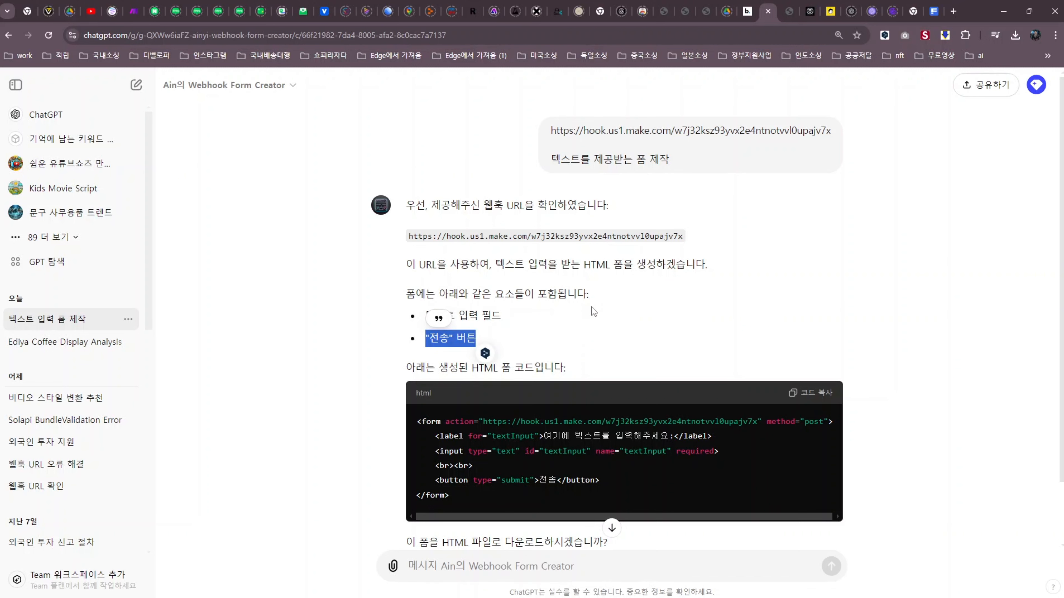
scroll(590, 306, "down", 1)
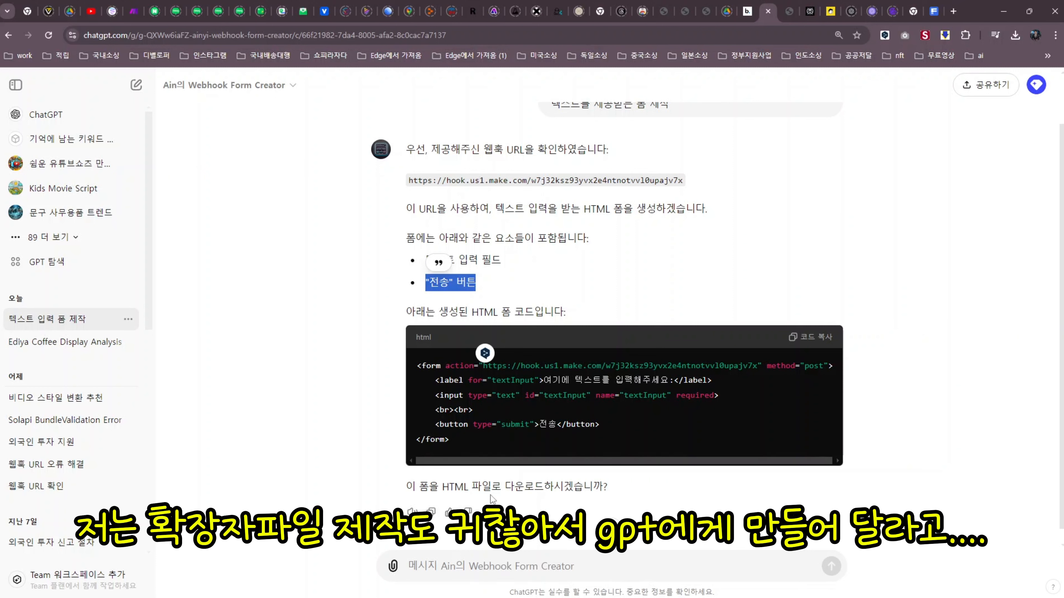
Reply 넵 to the GPT and download the generated webhook form HTML file
left_click(484, 566)
type("넵")
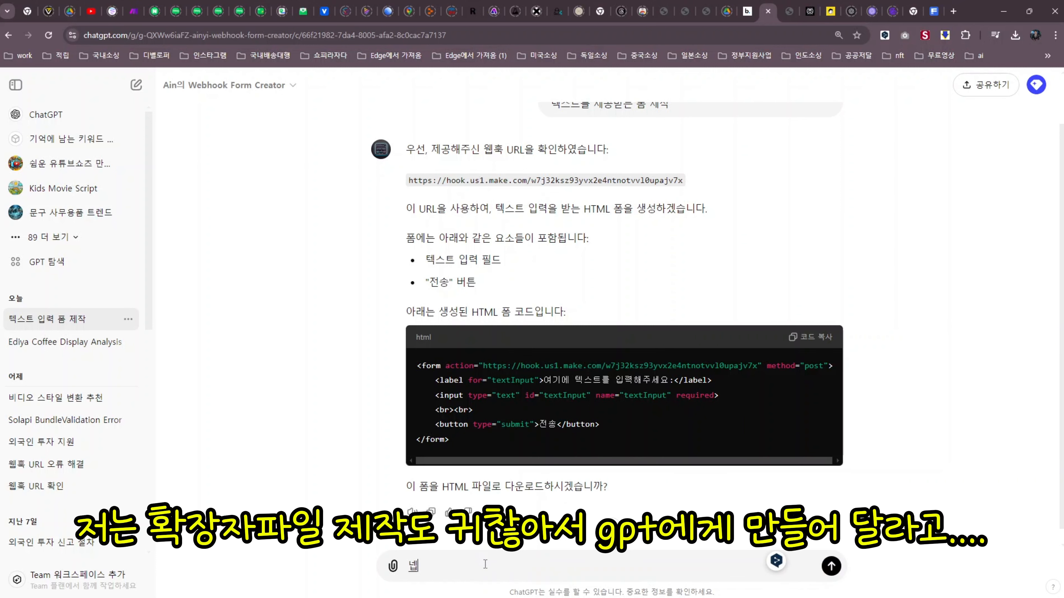
key("Return")
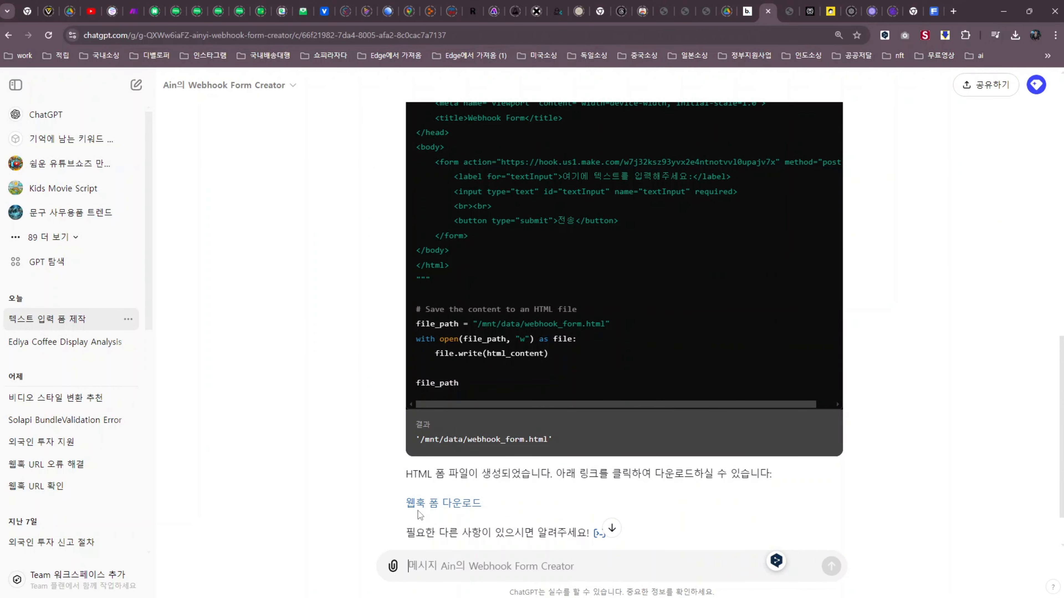
left_click(443, 512)
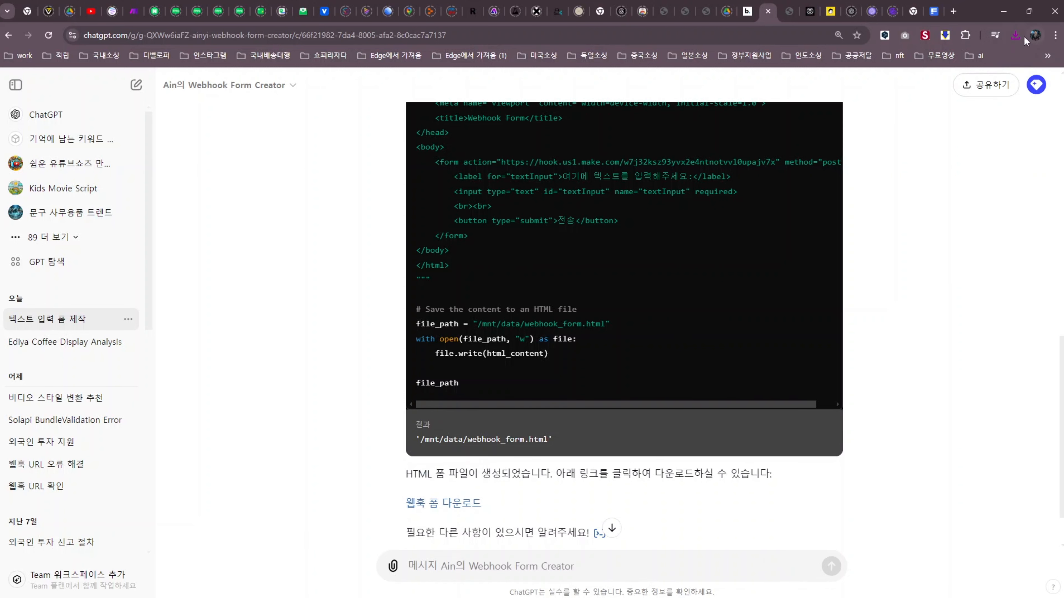
left_click(1016, 36)
Open webhook_form (2).html, submit 귀여운 강아지 through it, and check the Accepted response
left_click(909, 86)
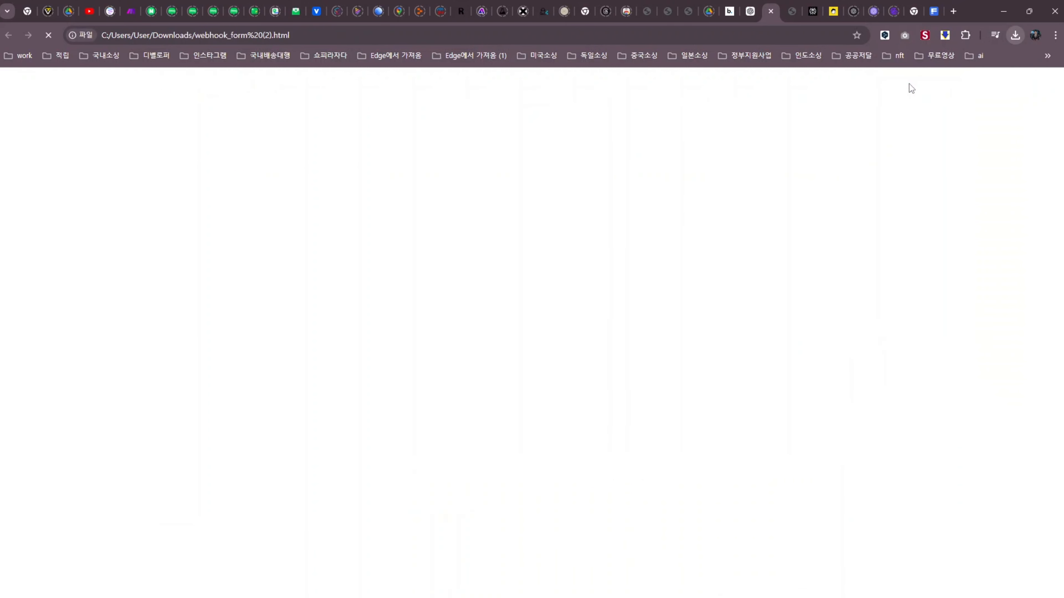
scroll(317, 327, "up", 9, "ctrl")
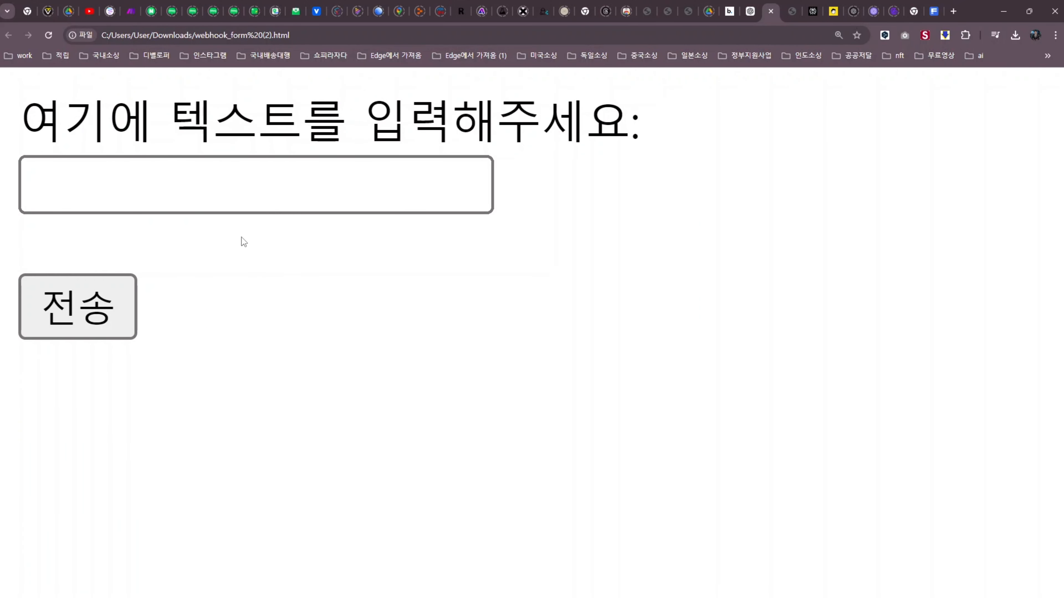
left_click(340, 191)
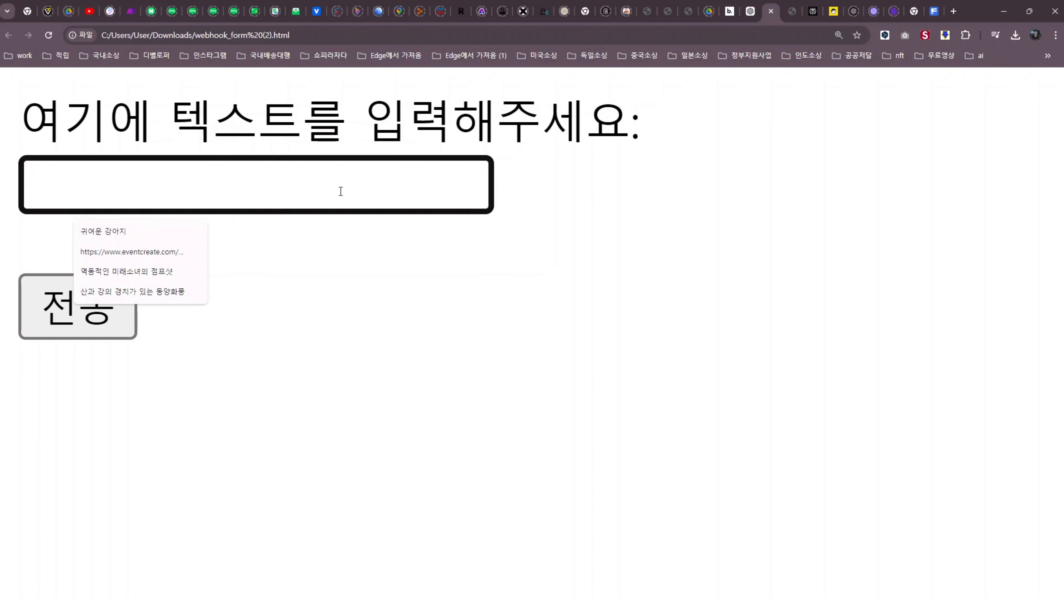
left_click(105, 234)
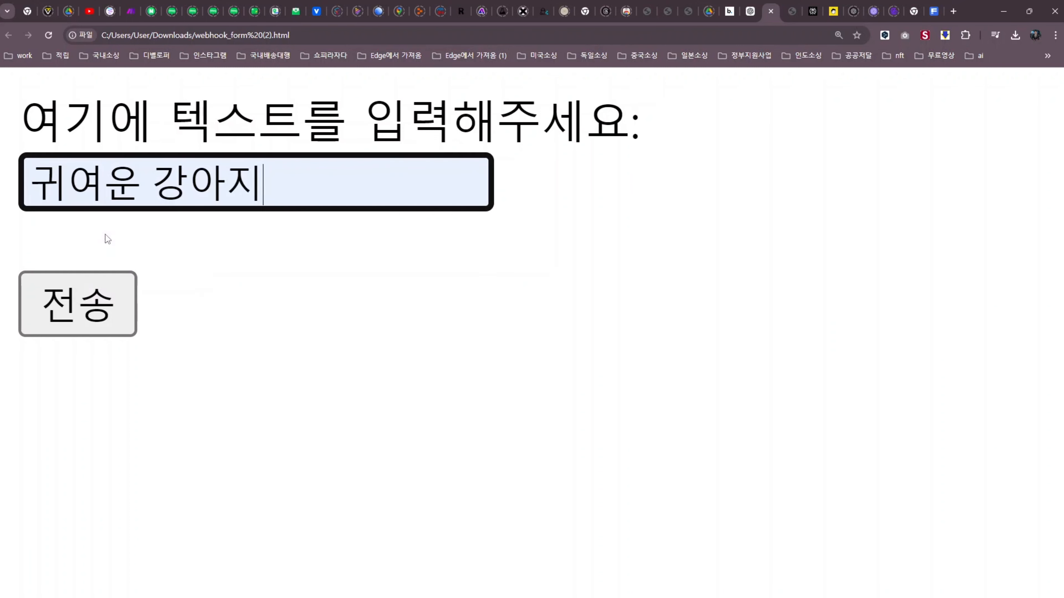
left_click(72, 303)
key("ctrl+plus")
key("ctrl+plus")
key("ctrl+plus")
key("ctrl+plus")
left_click_drag(2, 95, 69, 99)
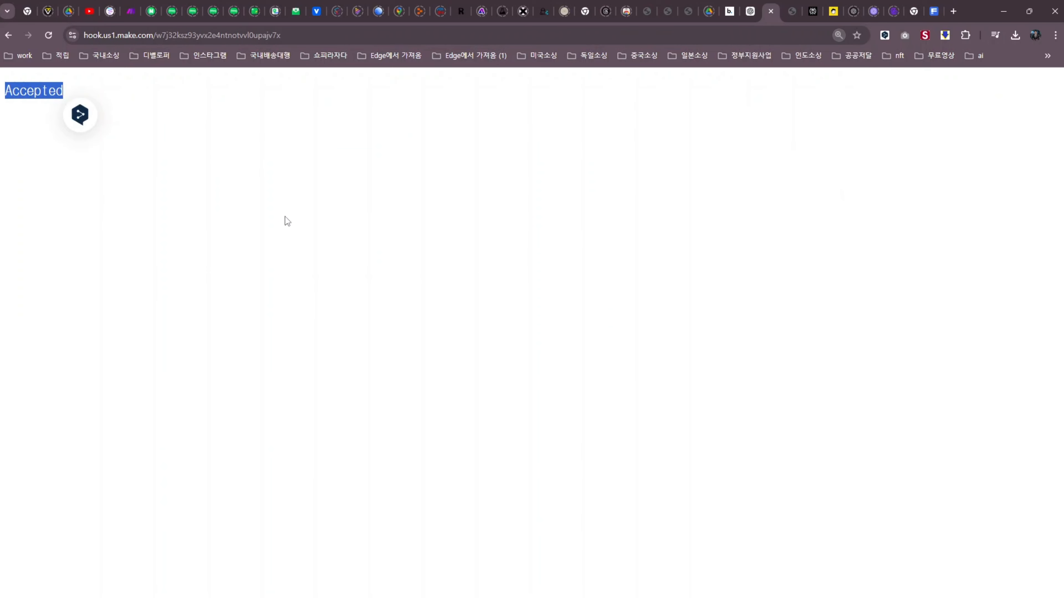
Back in Make, confirm the webhook shows 'Successfully determined.' and close its settings with OK
left_click(130, 12)
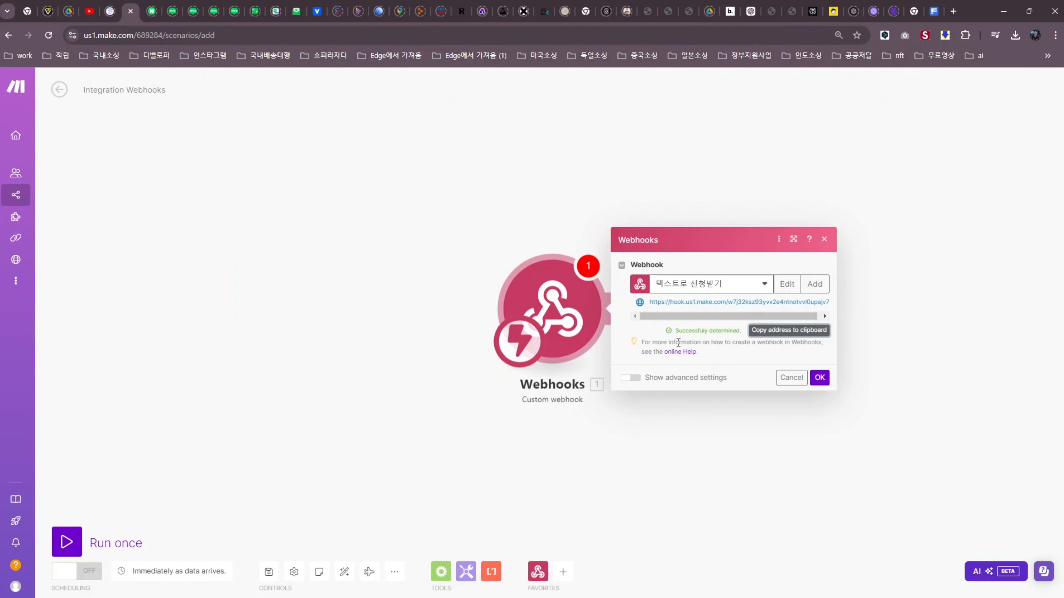
left_click_drag(675, 332, 699, 331)
key("ctrl+plus")
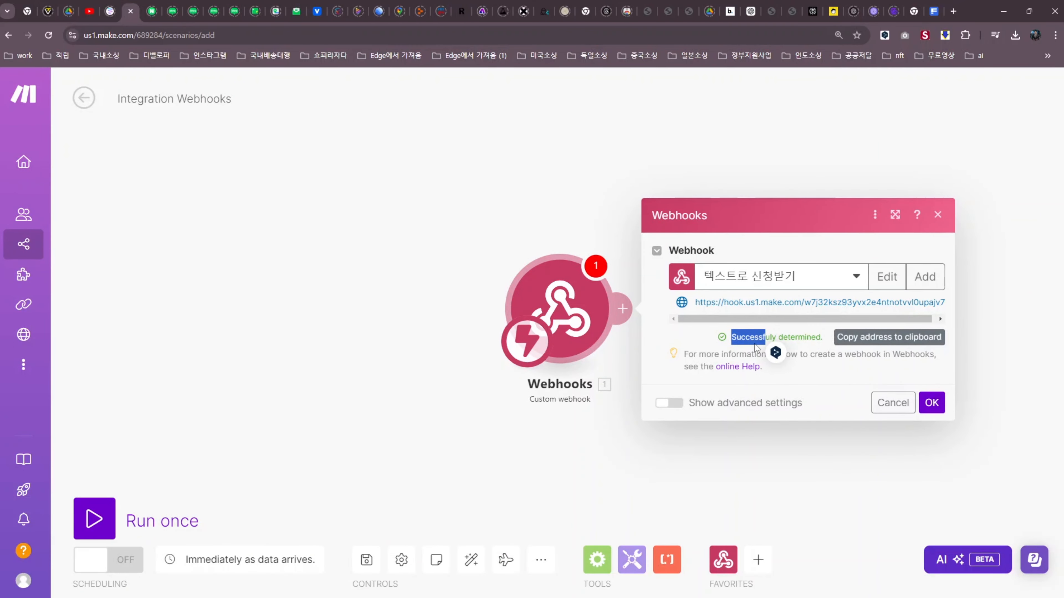
left_click(931, 404)
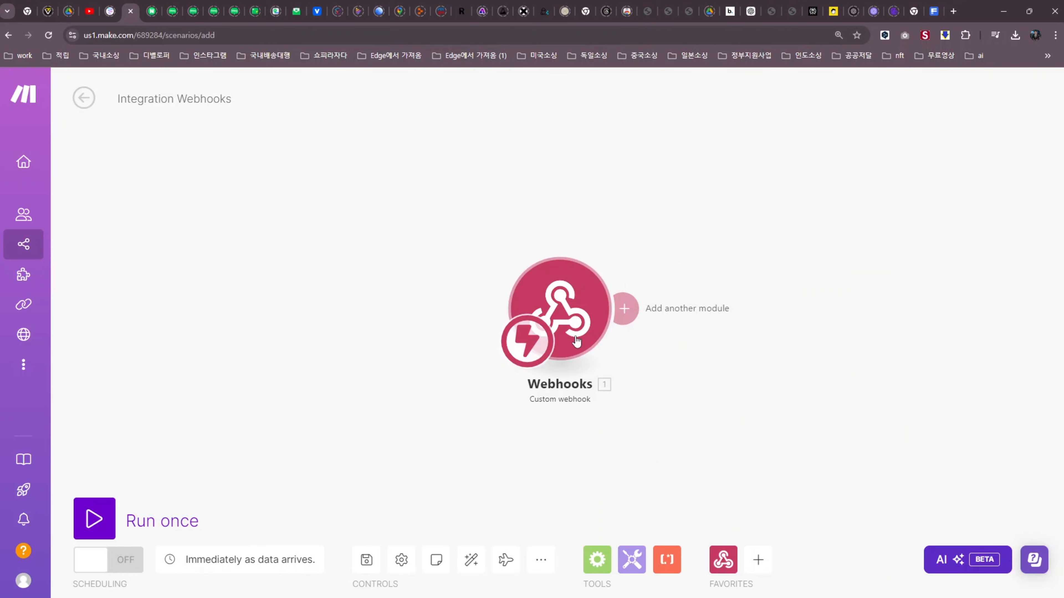
Run only the Webhooks module once, then delete it from the canvas
right_click(559, 298)
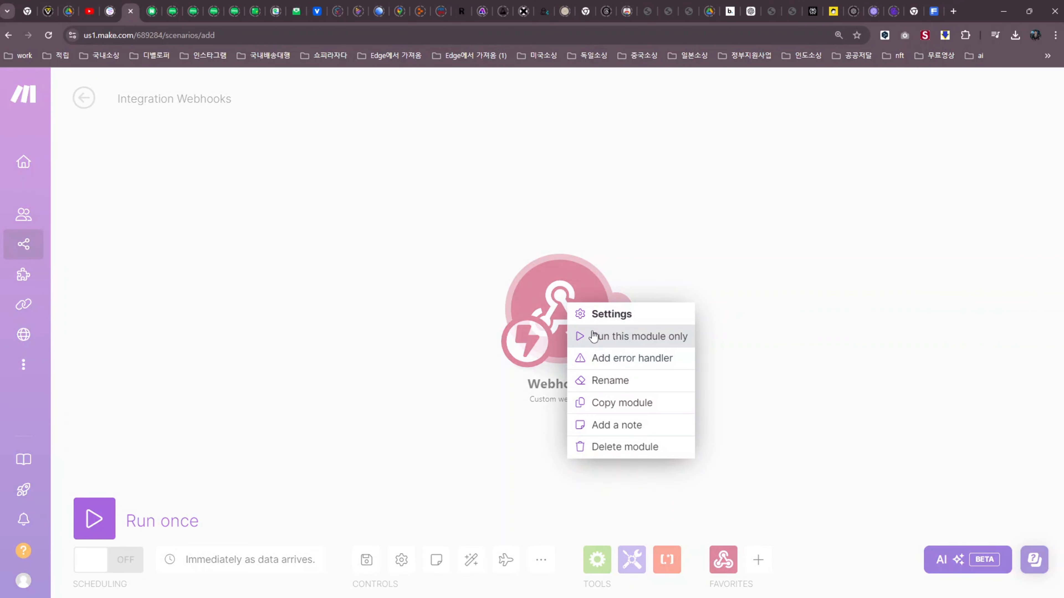
left_click(607, 337)
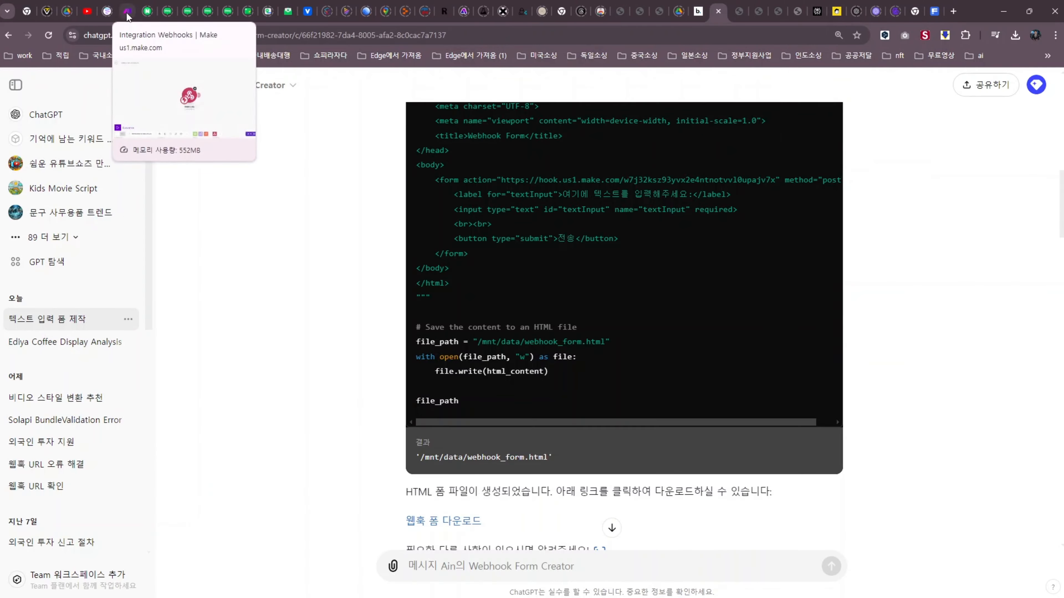
left_click(121, 11)
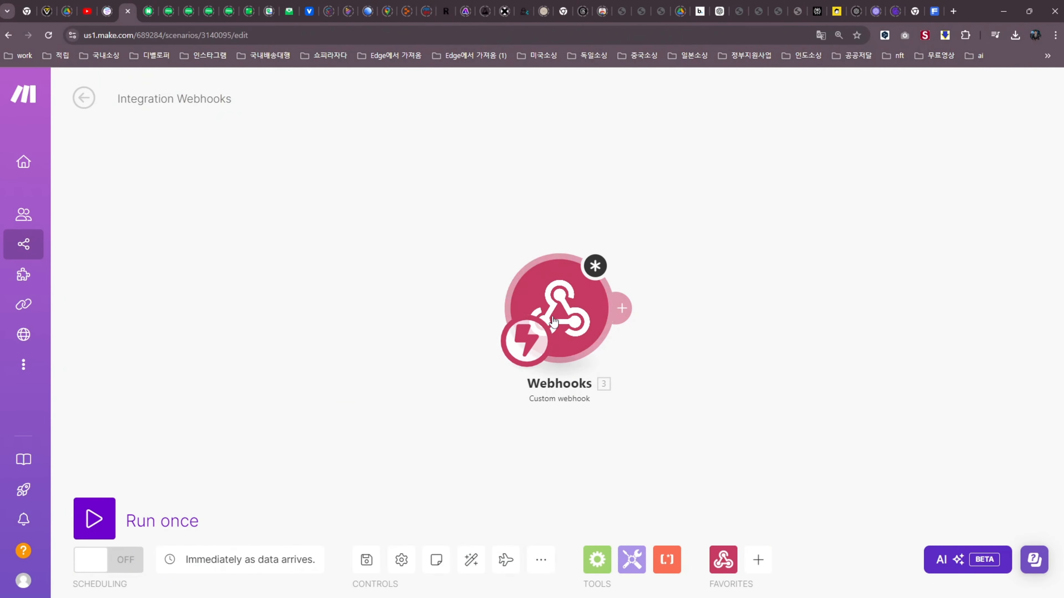
right_click(559, 302)
left_click(596, 448)
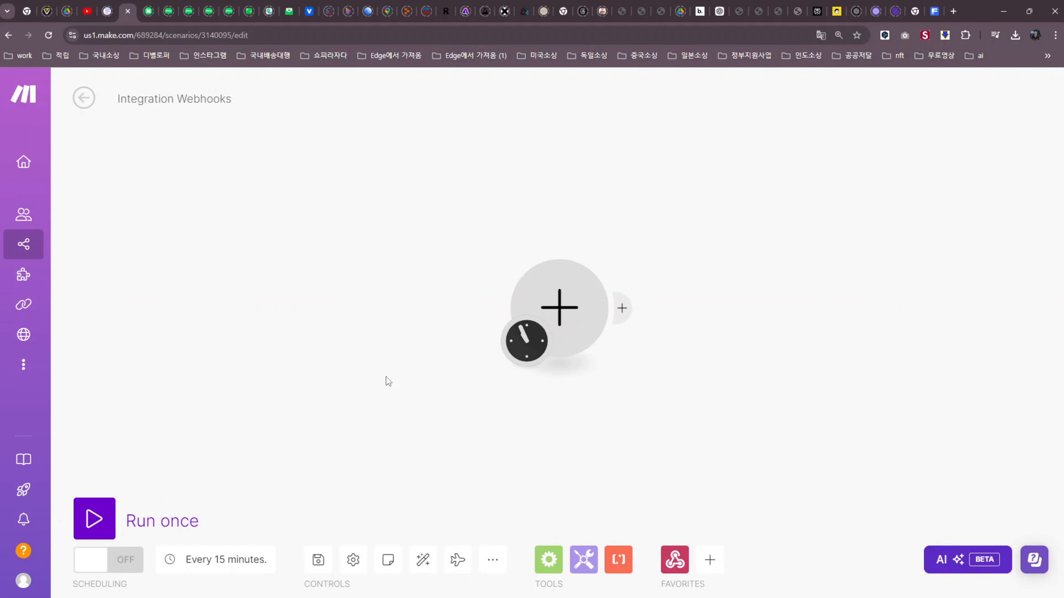
Put a Webhooks Custom webhook trigger in the placeholder and start creating a new webhook
left_click(561, 314)
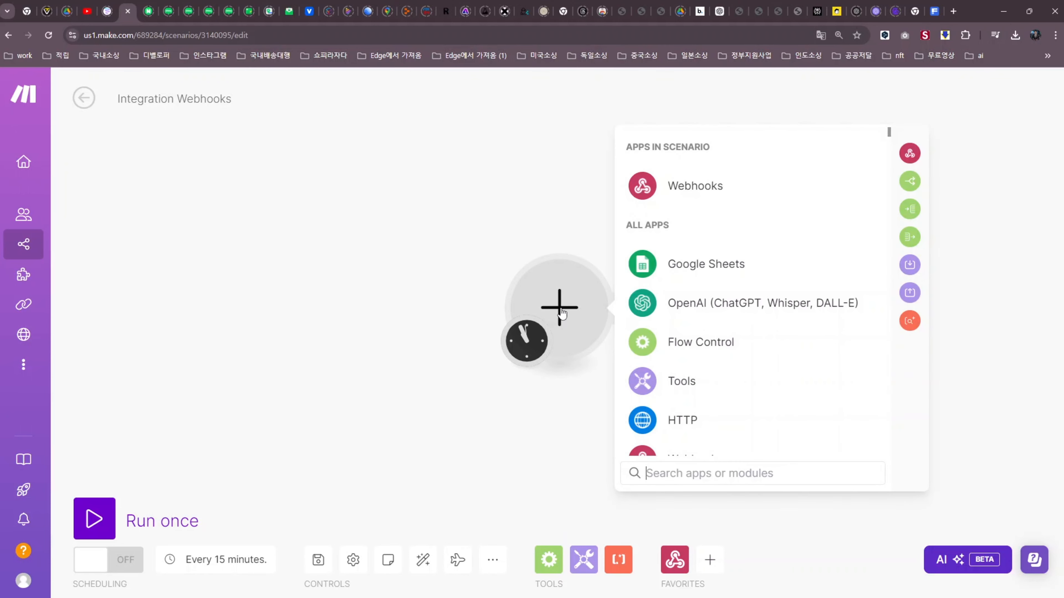
left_click(672, 189)
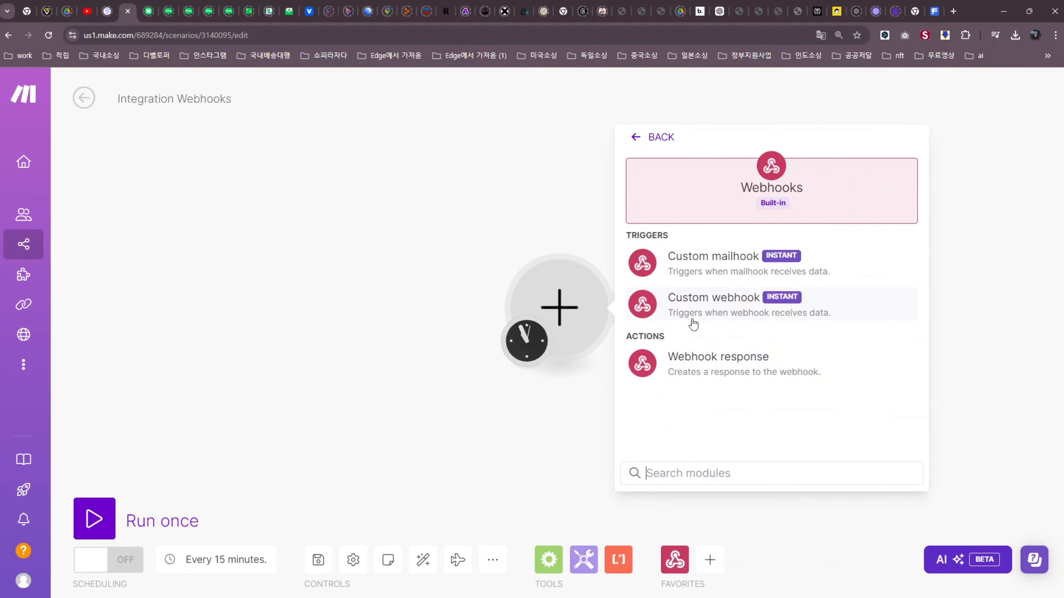
left_click(697, 305)
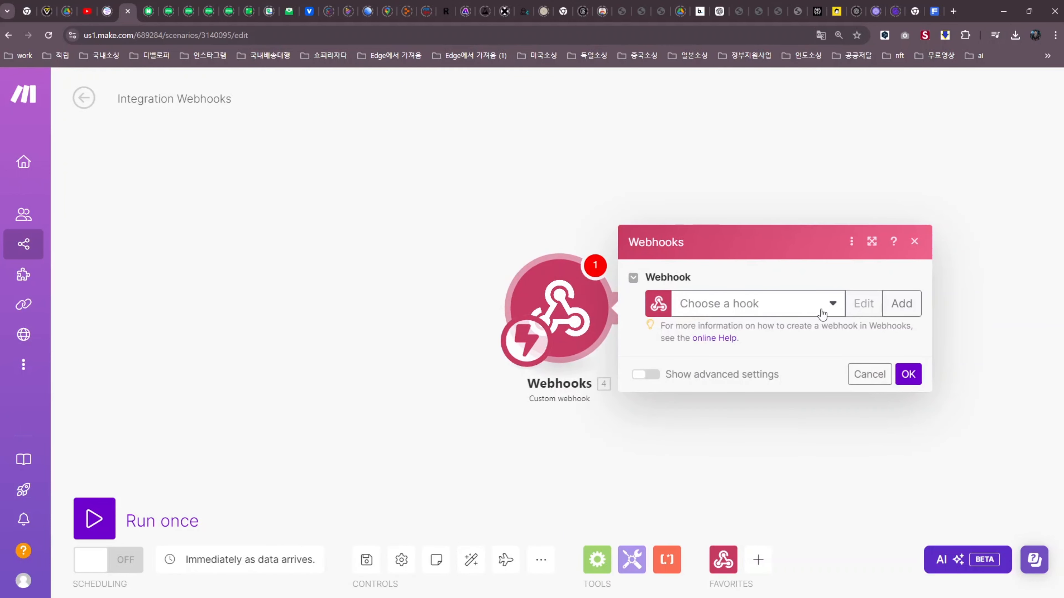
left_click(901, 303)
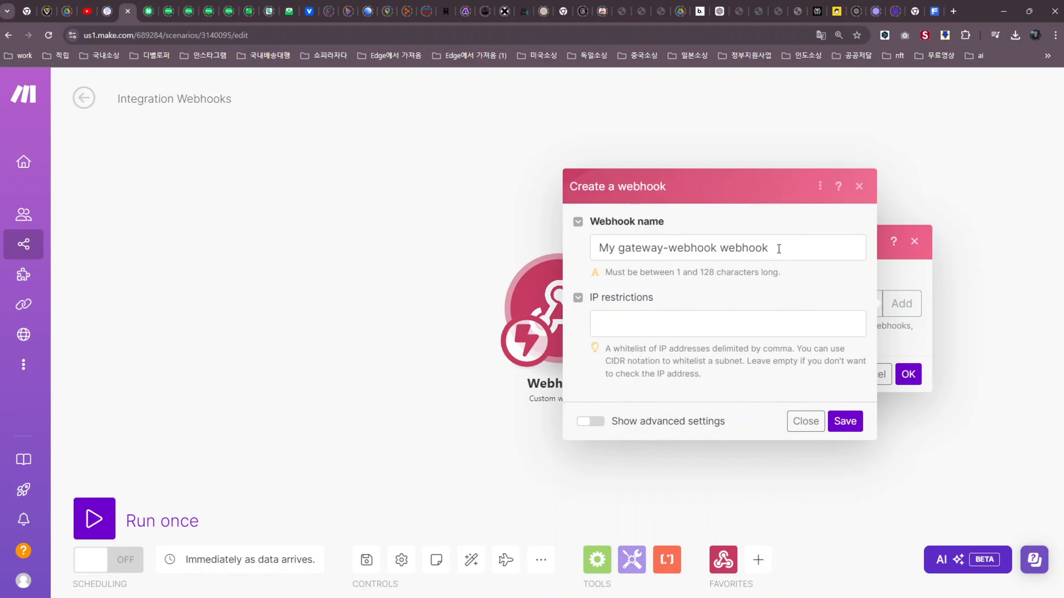
Rename the webhook to 제공된 URL webhook, save it, and copy its address
left_click(779, 249)
left_click_drag(718, 248, 516, 258)
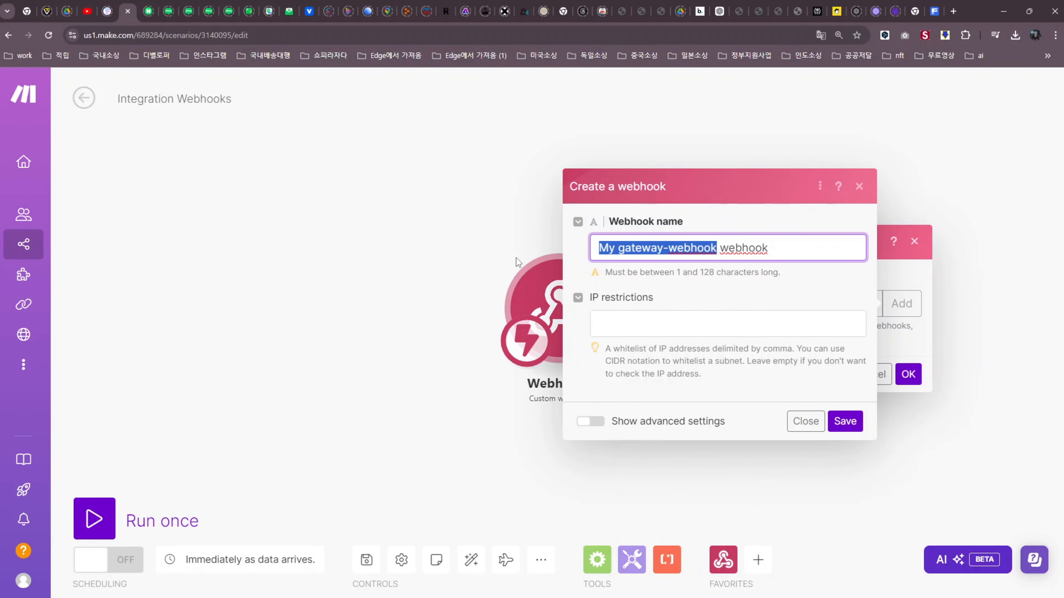
key("BackSpace")
type("제공된 ")
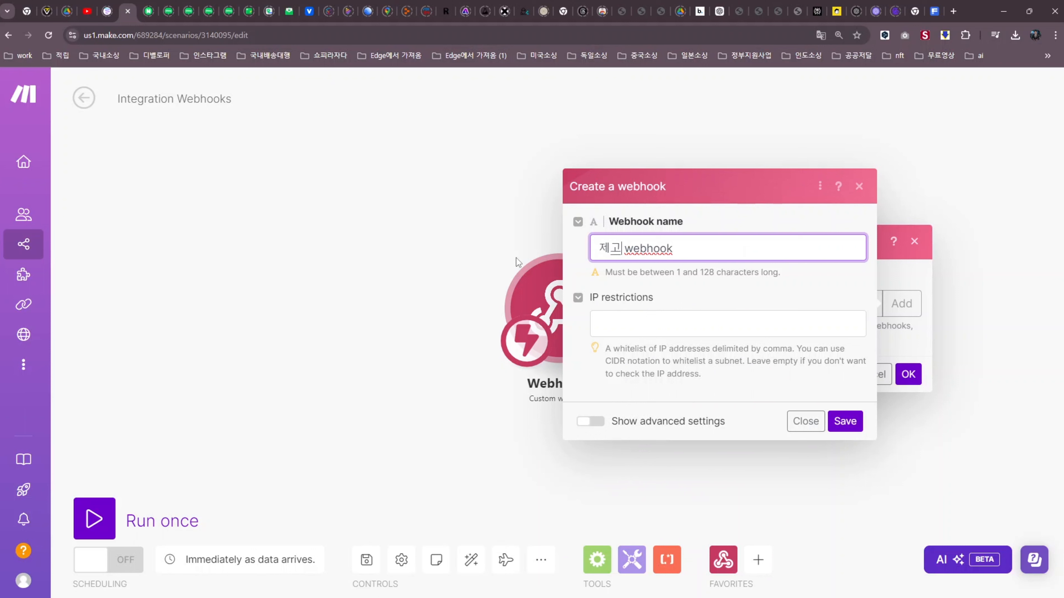
type("URL")
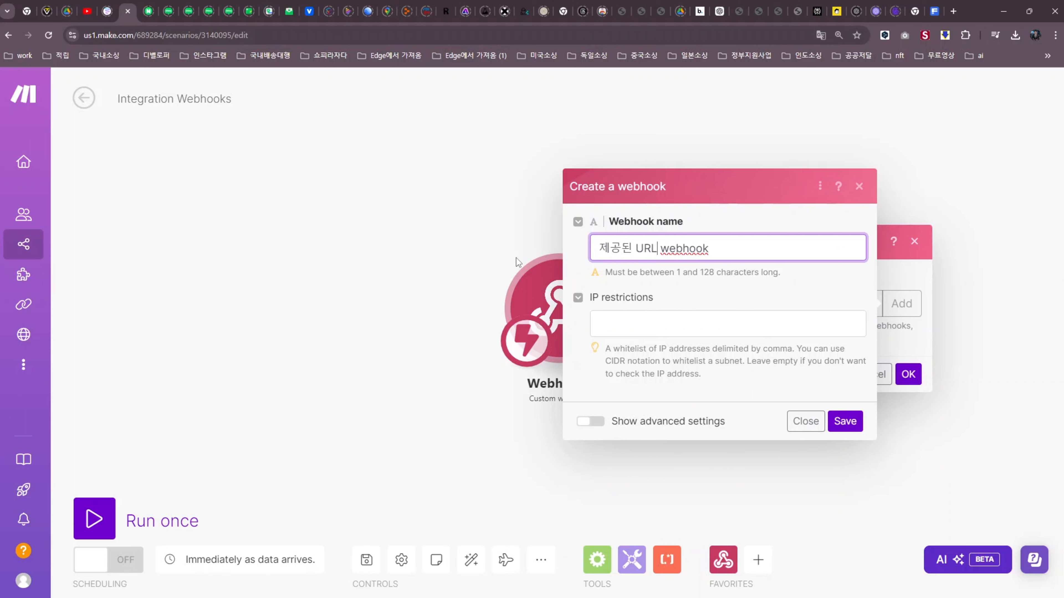
left_click(845, 421)
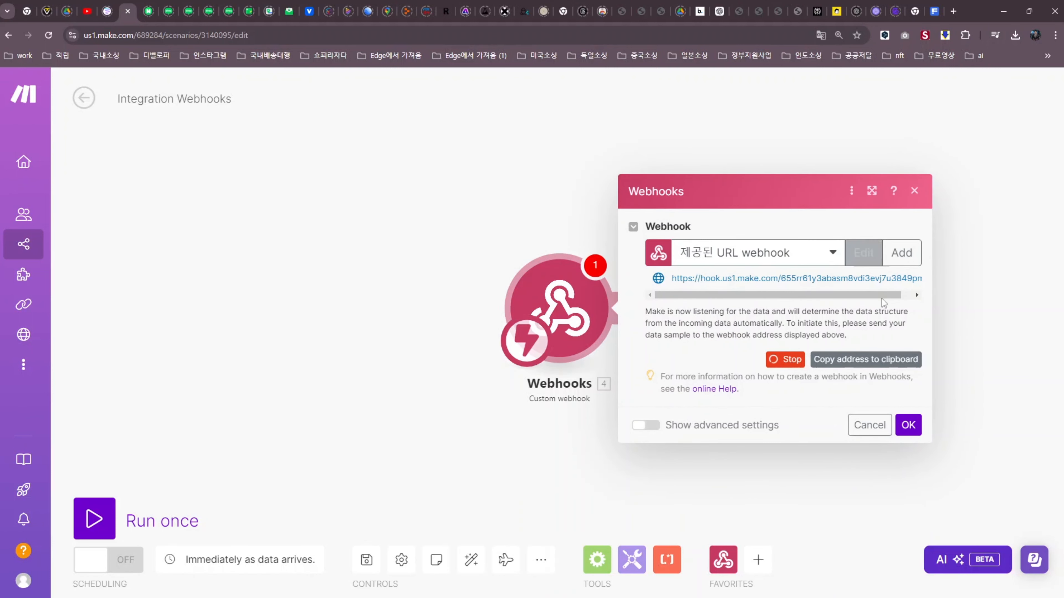
left_click(864, 367)
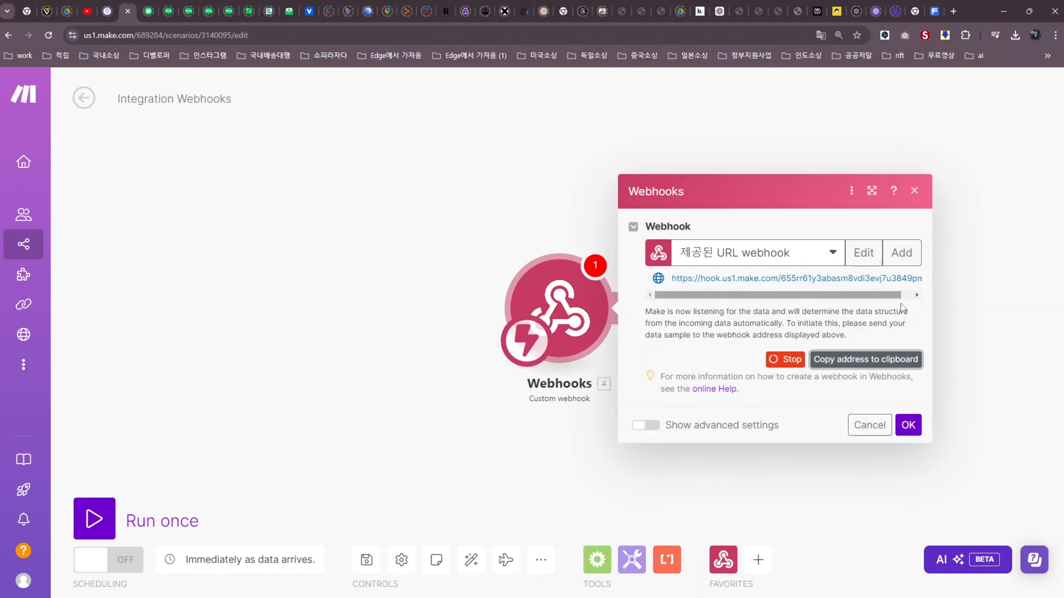
Send the form creator GPT the webhook URL with the request 'URL 제공받는 폼 제작'
left_click(718, 11)
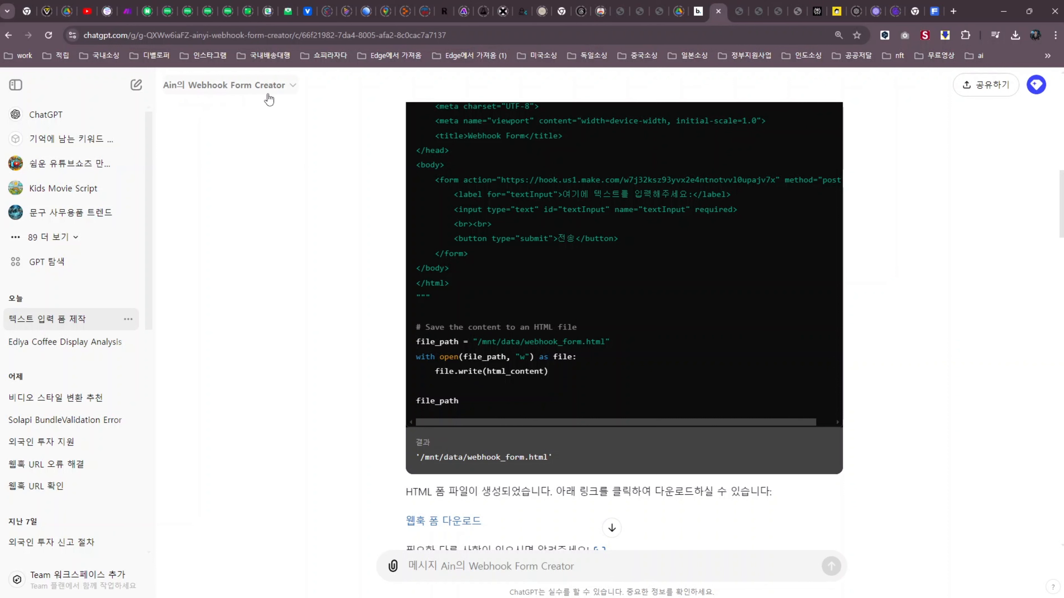
left_click(477, 568)
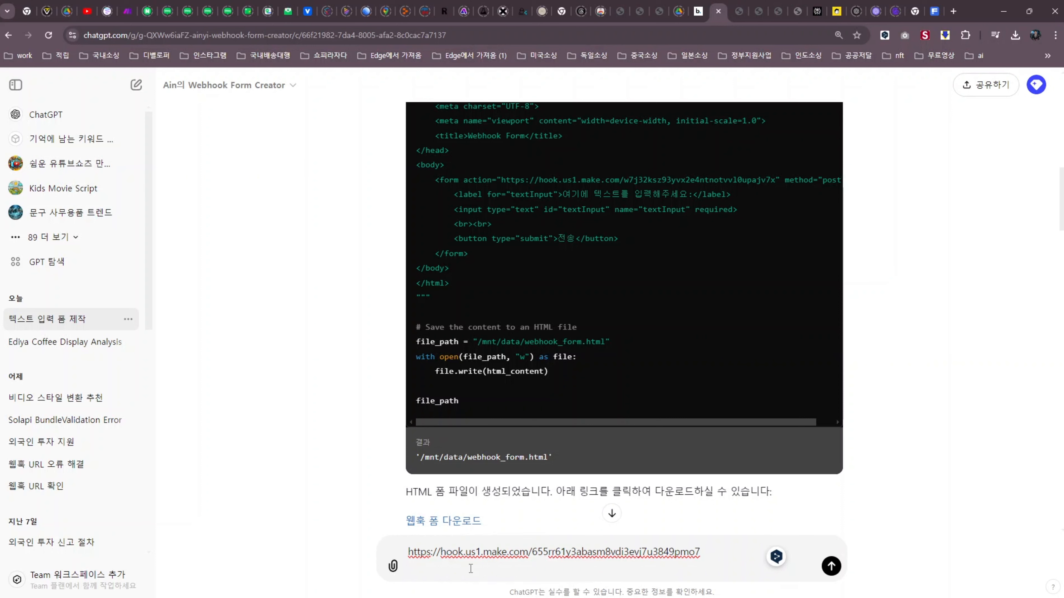
key("shift+Return")
type("ㅓ끼")
key("BackSpace")
key("BackSpace")
key("BackSpace")
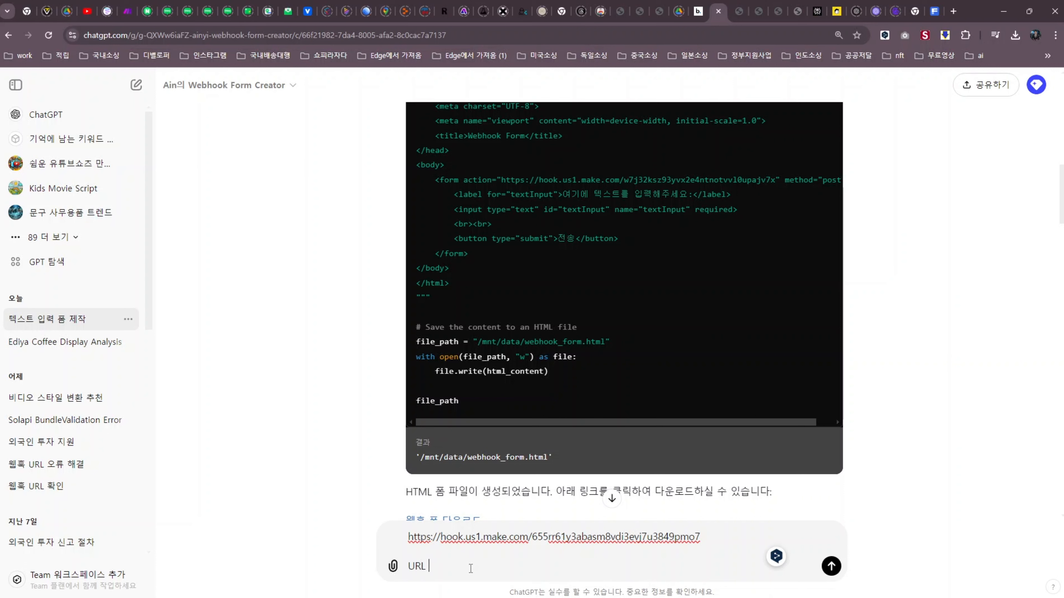
type("URL ")
type("제공받느")
type("ㄴ피")
type("ㅗㅁ 제작")
left_click(470, 568)
key("Return")
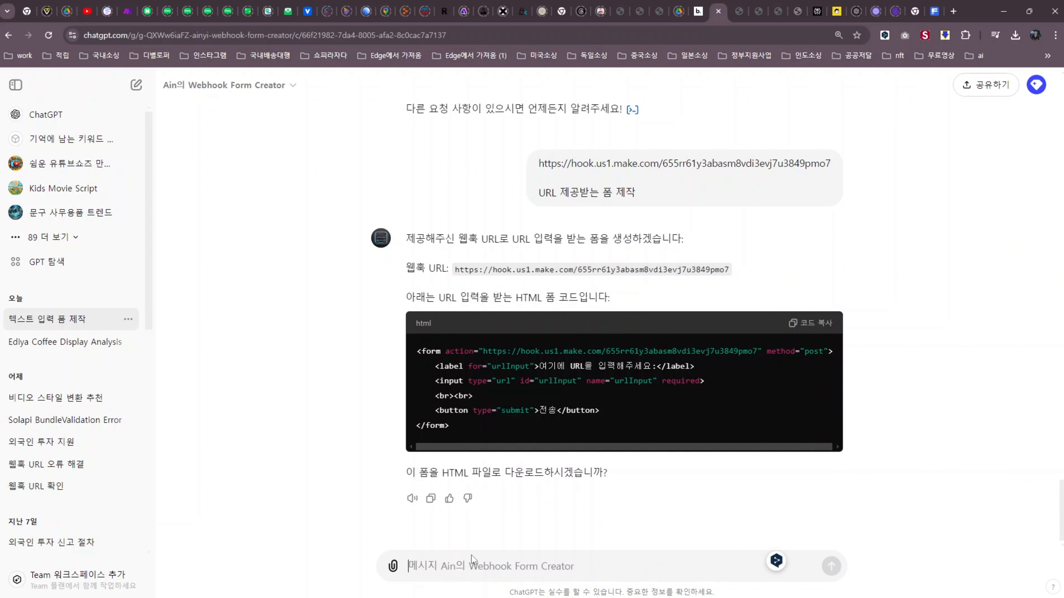
Reply '오케이' to confirm generating the URL form HTML file
type("오케이")
key("Return")
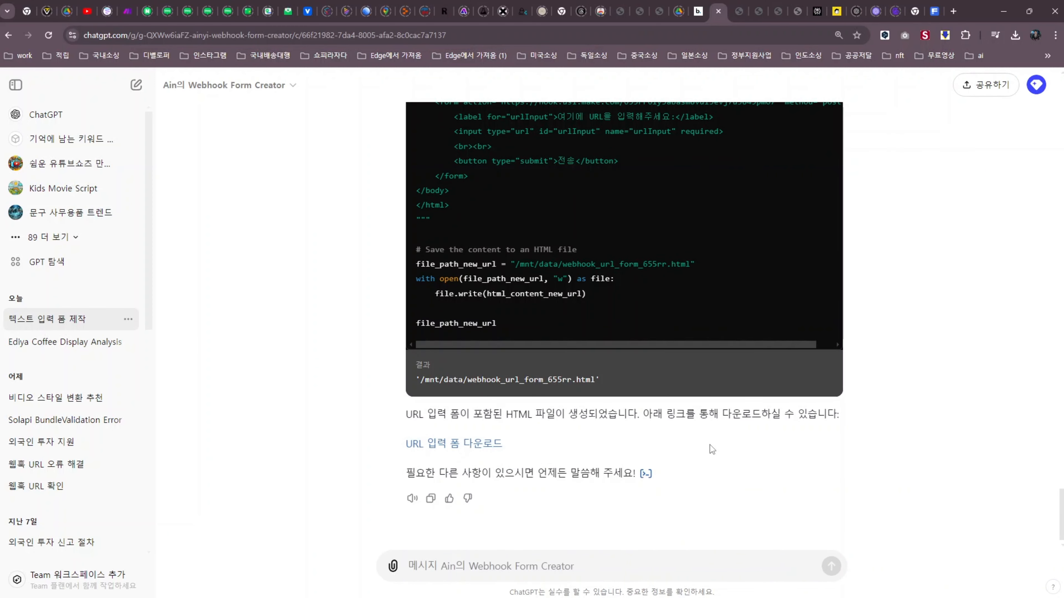
Open the downloaded webhook_url_form_655rr.html form in Chrome
left_click(1016, 35)
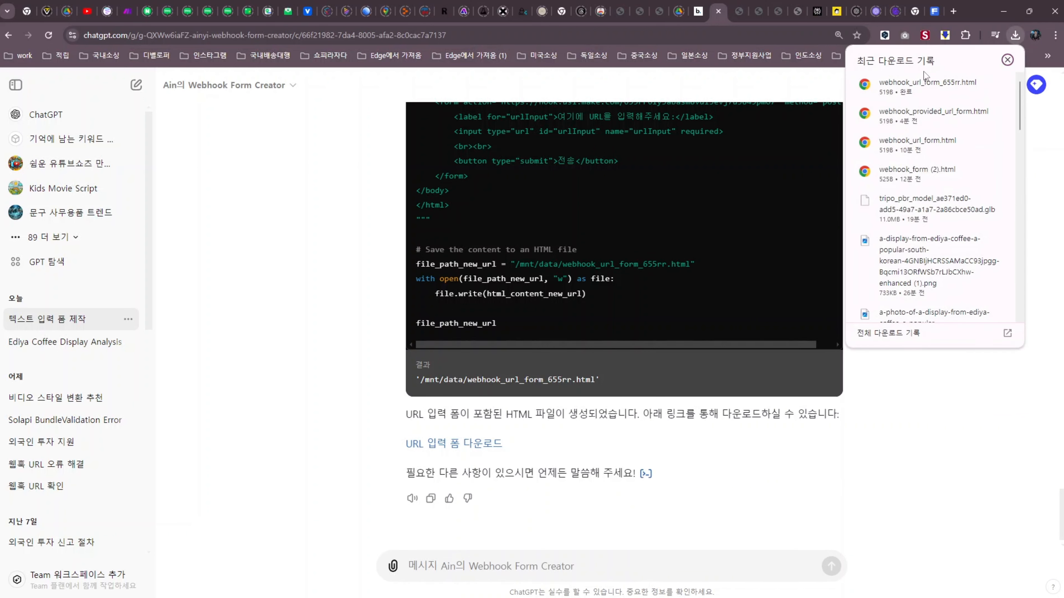
left_click(927, 84)
scroll(147, 327, "up", 8, "ctrl")
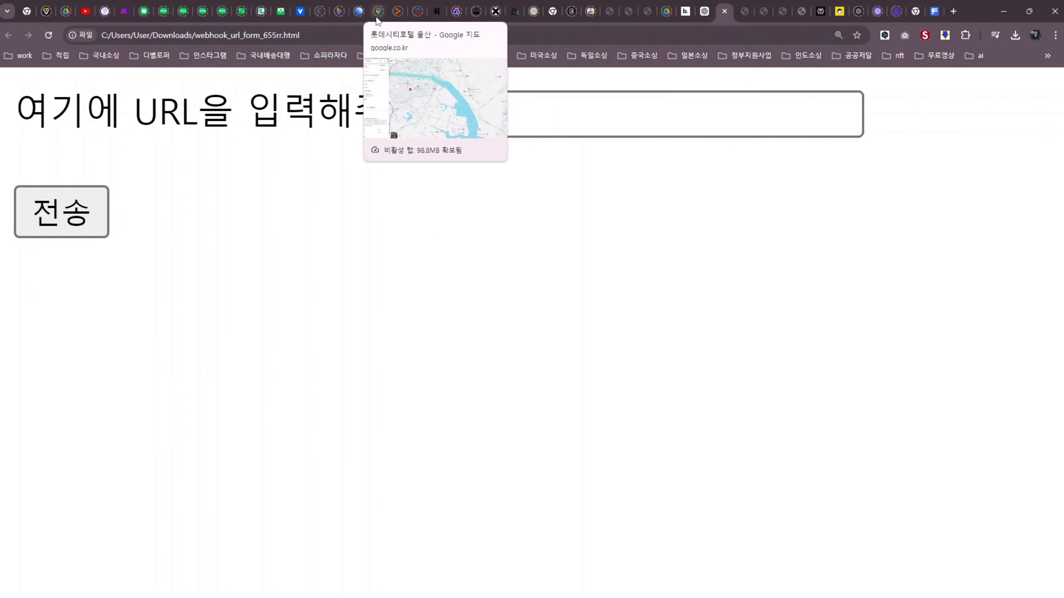
Submit the Freepik Tunes page address through the form and check the Accepted response
left_click(914, 13)
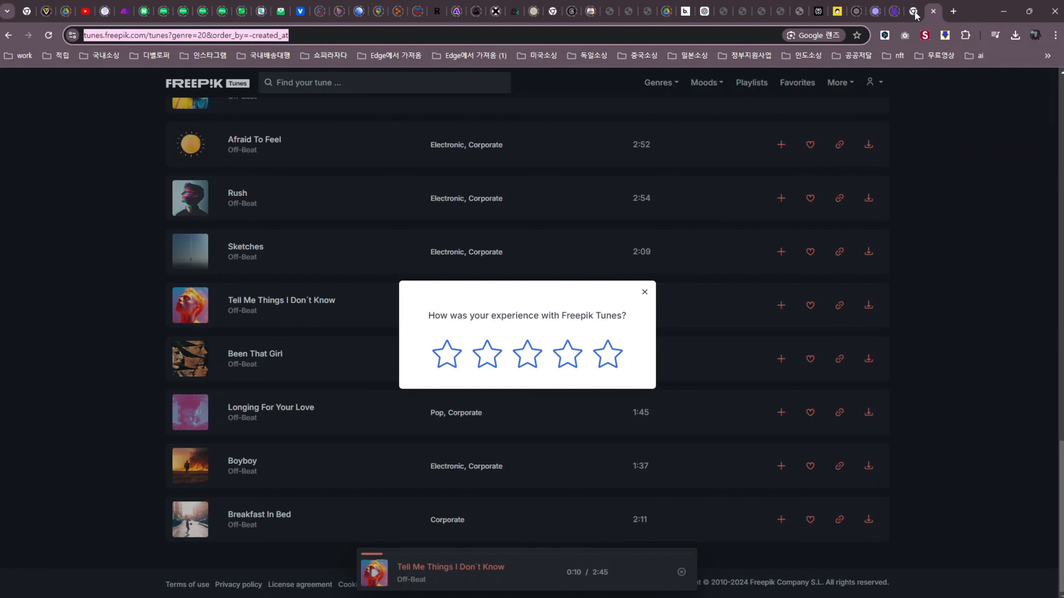
right_click(252, 38)
left_click(286, 140)
left_click(724, 12)
left_click(528, 115)
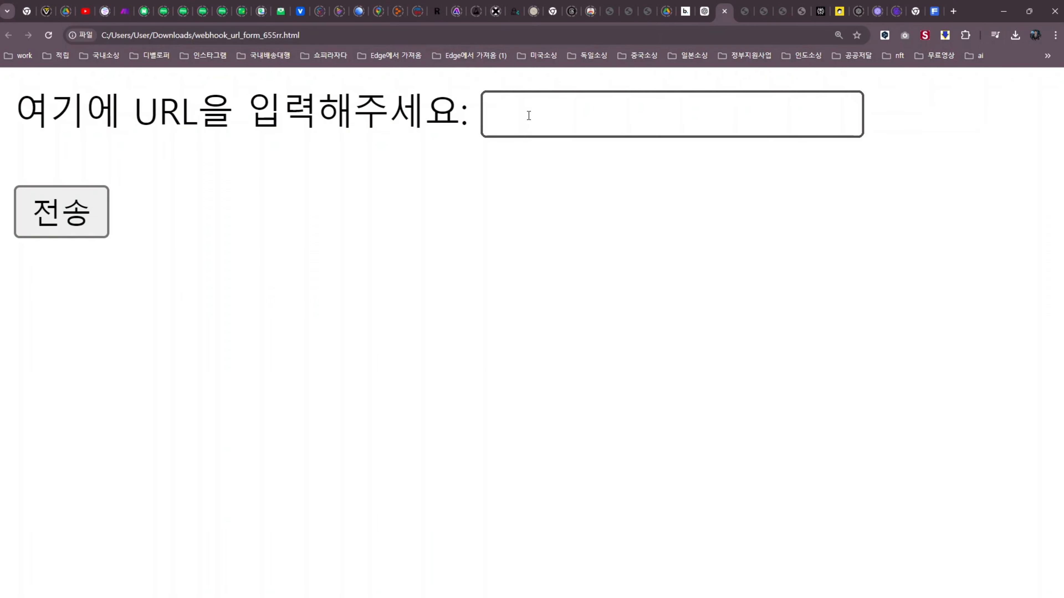
key("ctrl+v")
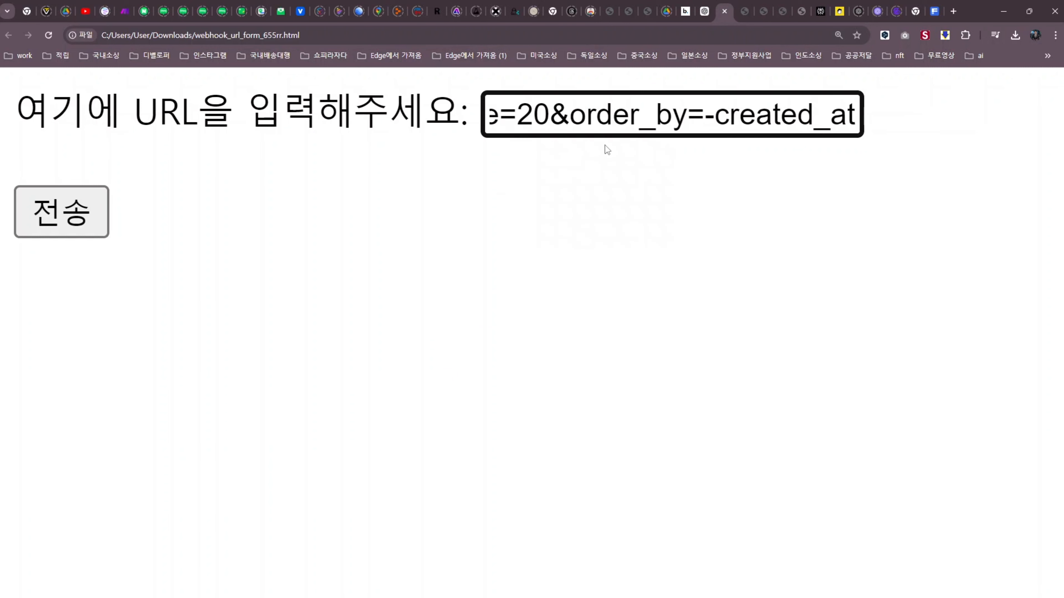
left_click(60, 216)
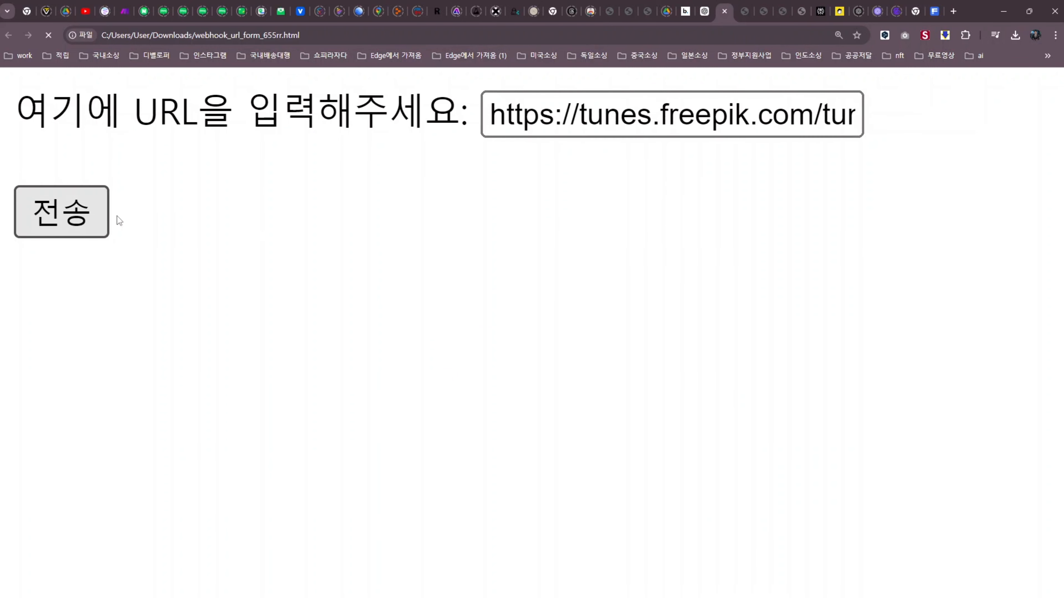
double_click(15, 90)
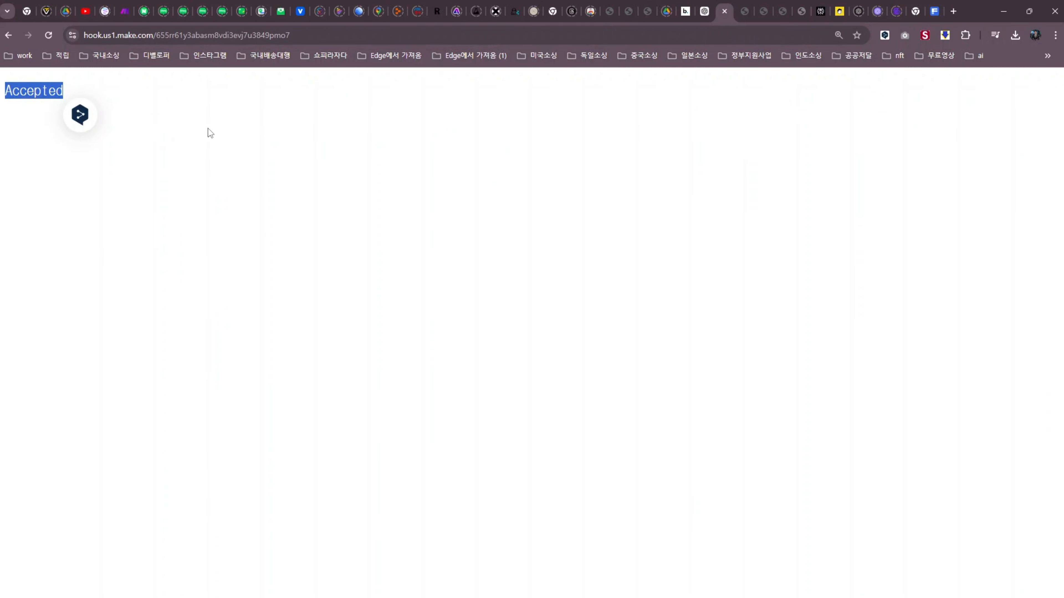
left_click(125, 12)
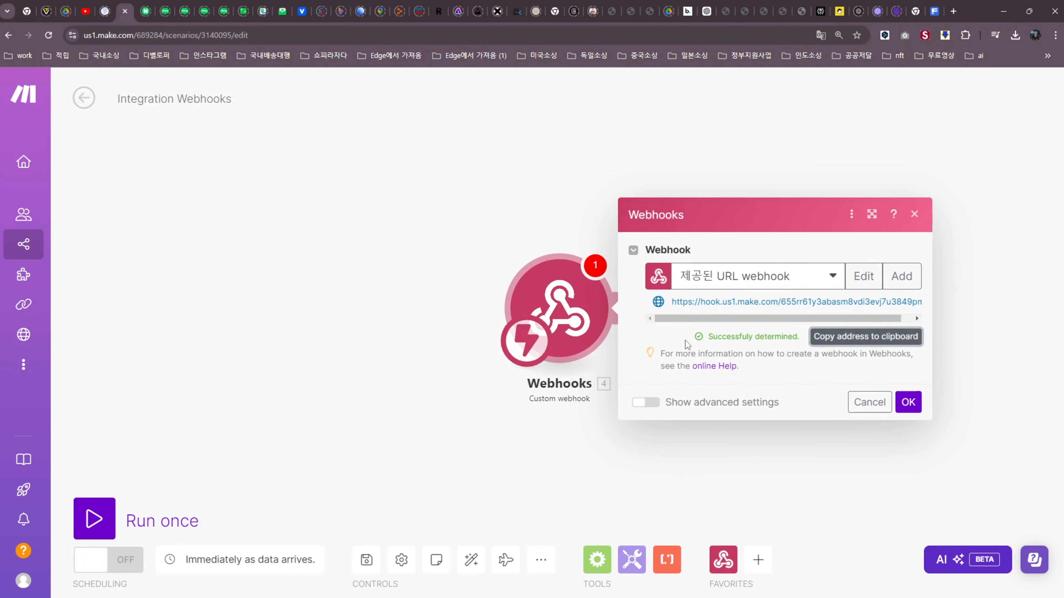
Close the webhook settings and attach an HTTP Get a file module after the webhook
left_click_drag(687, 342, 789, 339)
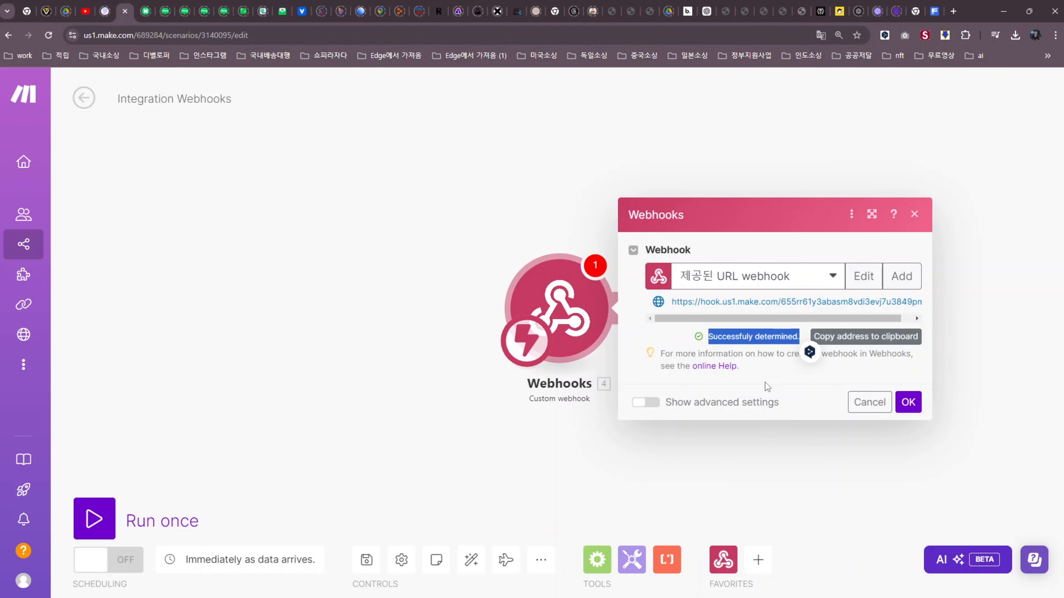
left_click(350, 322)
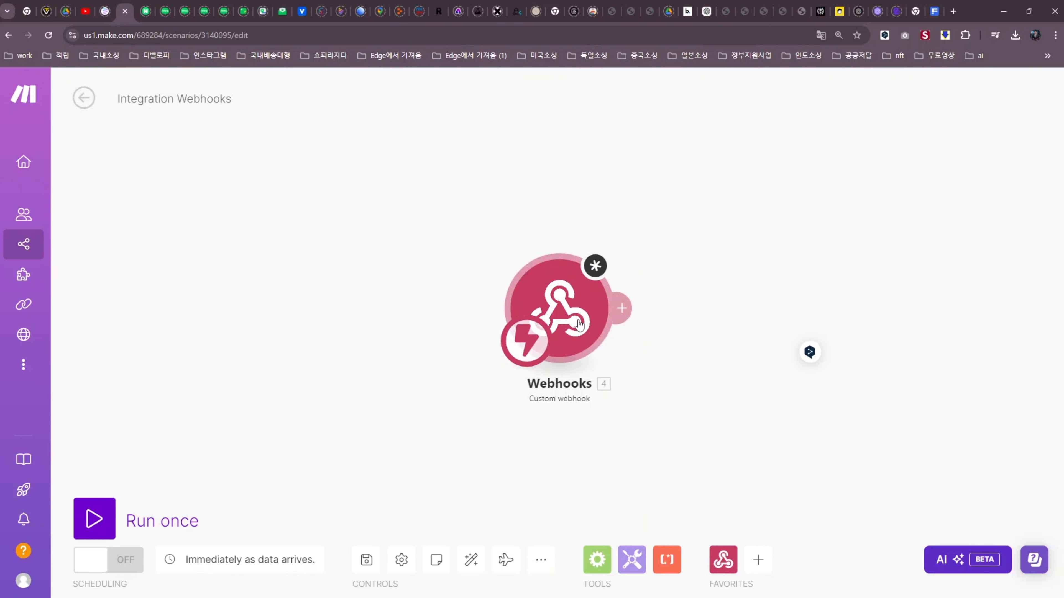
left_click(625, 310)
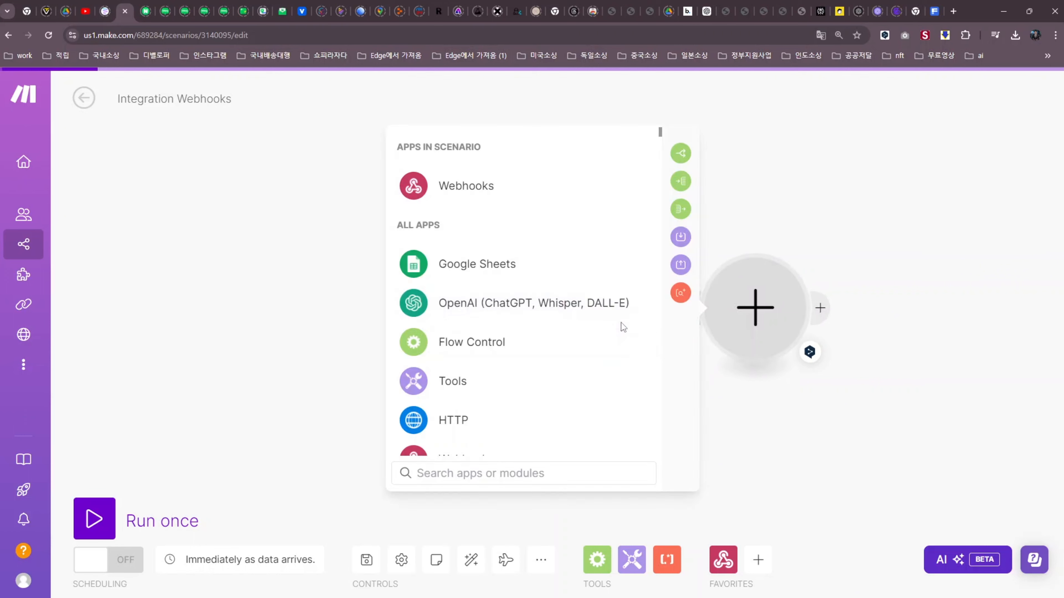
left_click(456, 419)
left_click(465, 273)
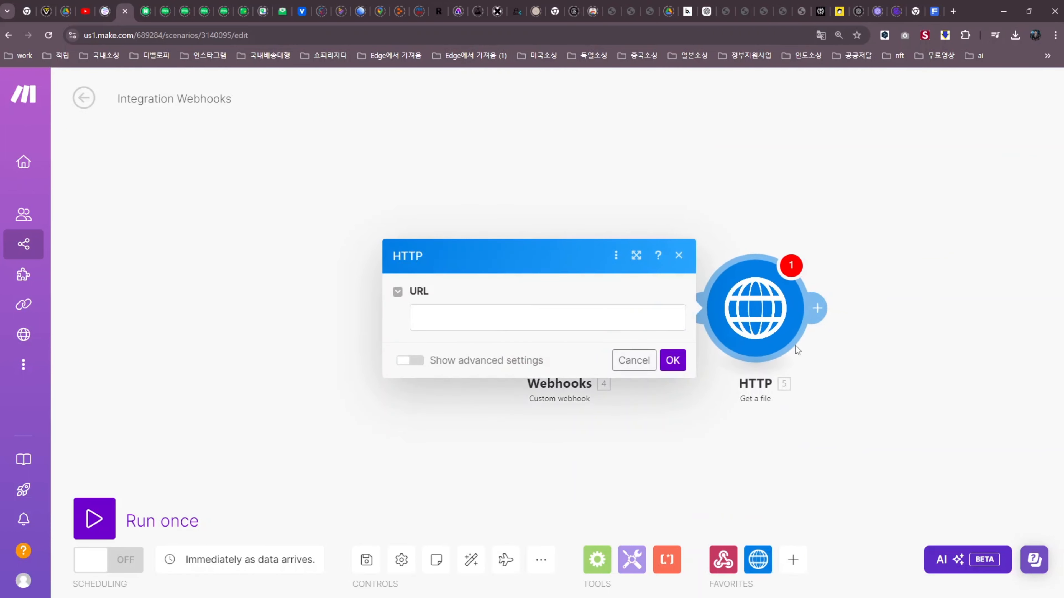
left_click(474, 320)
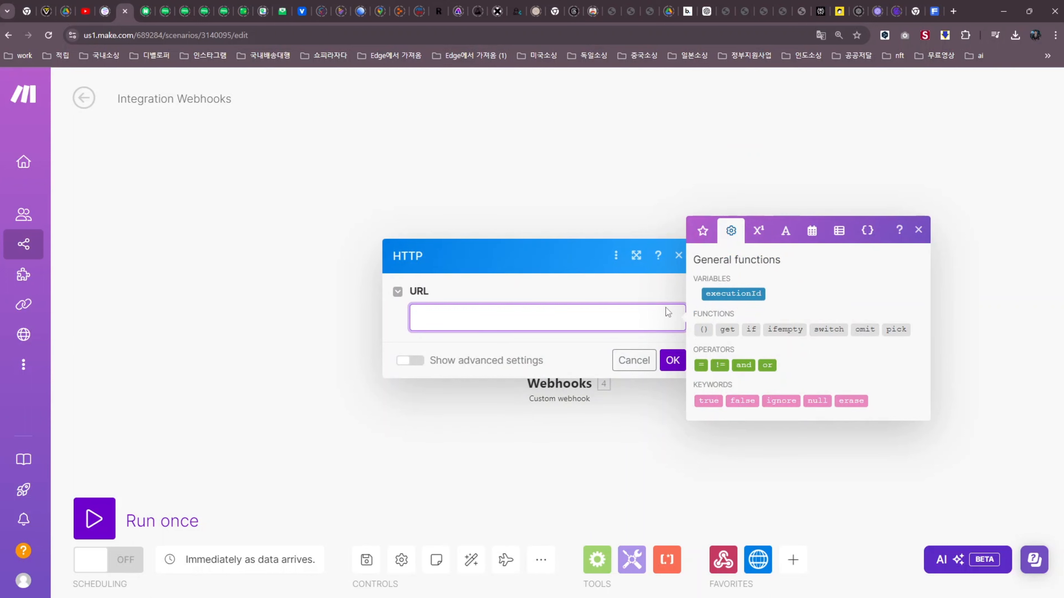
left_click(326, 326)
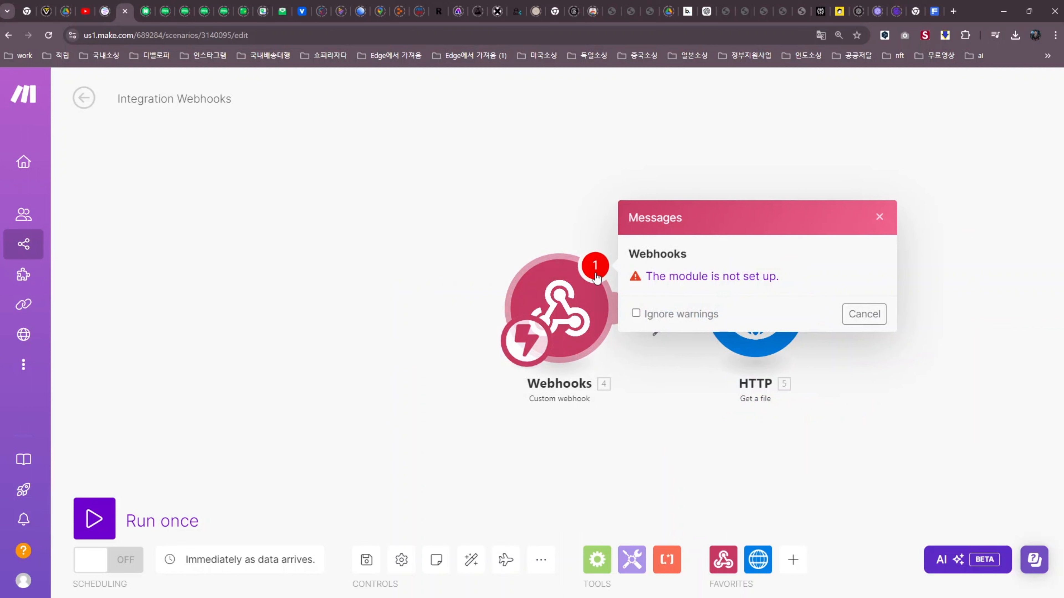
left_click(880, 217)
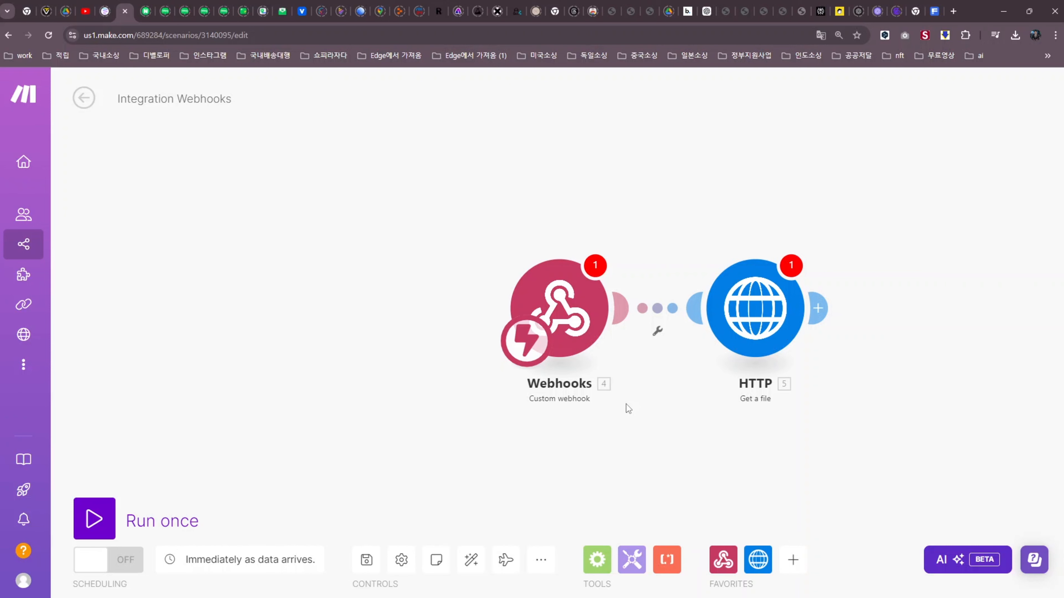
Open the Webhook Form Creator GPT's editor via GPT 편집
left_click(707, 12)
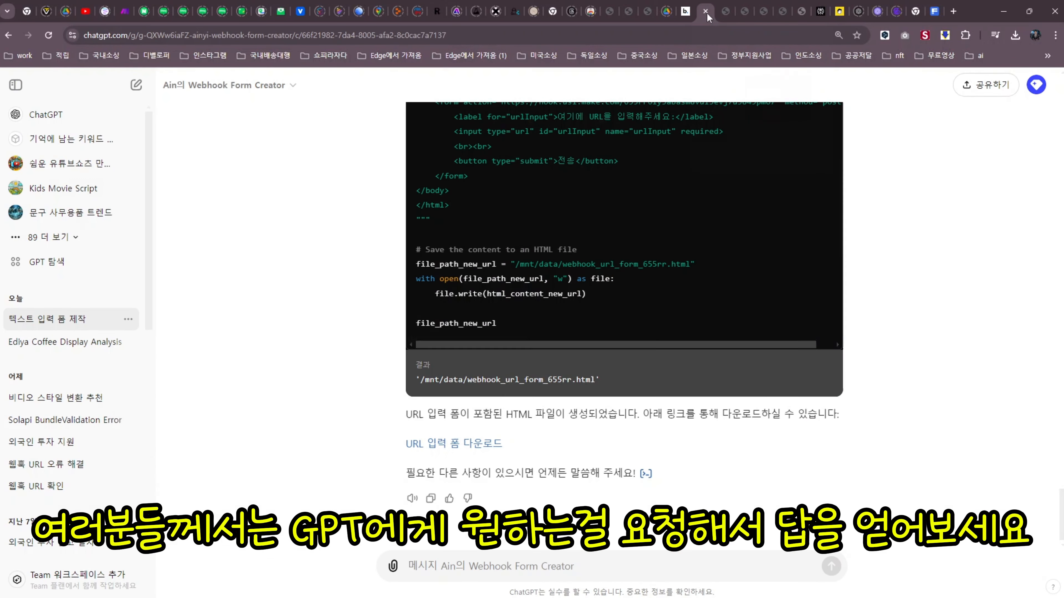
scroll(256, 169, "up", 3)
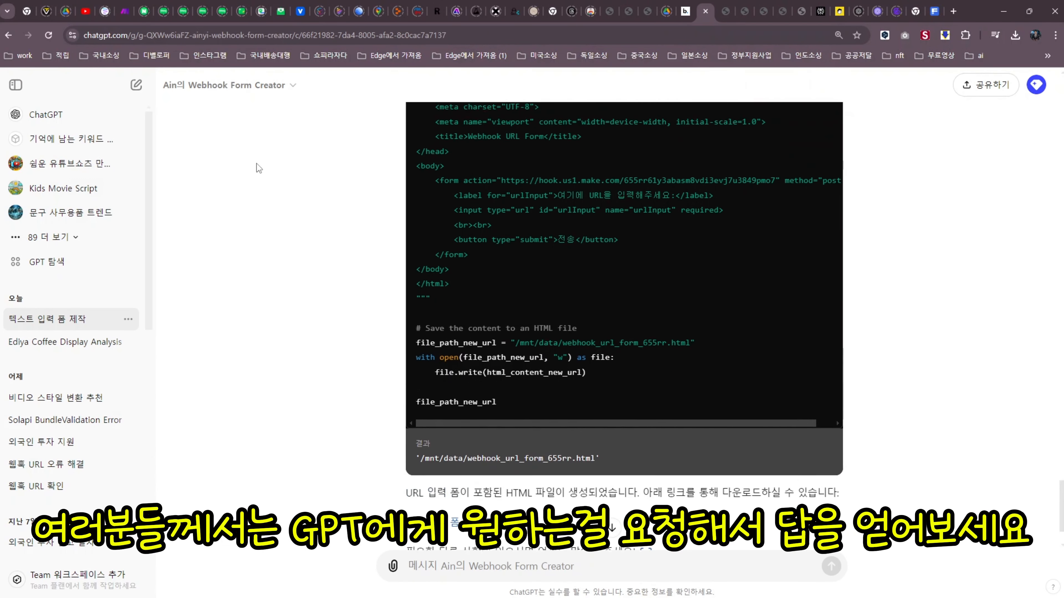
left_click(245, 94)
left_click(234, 172)
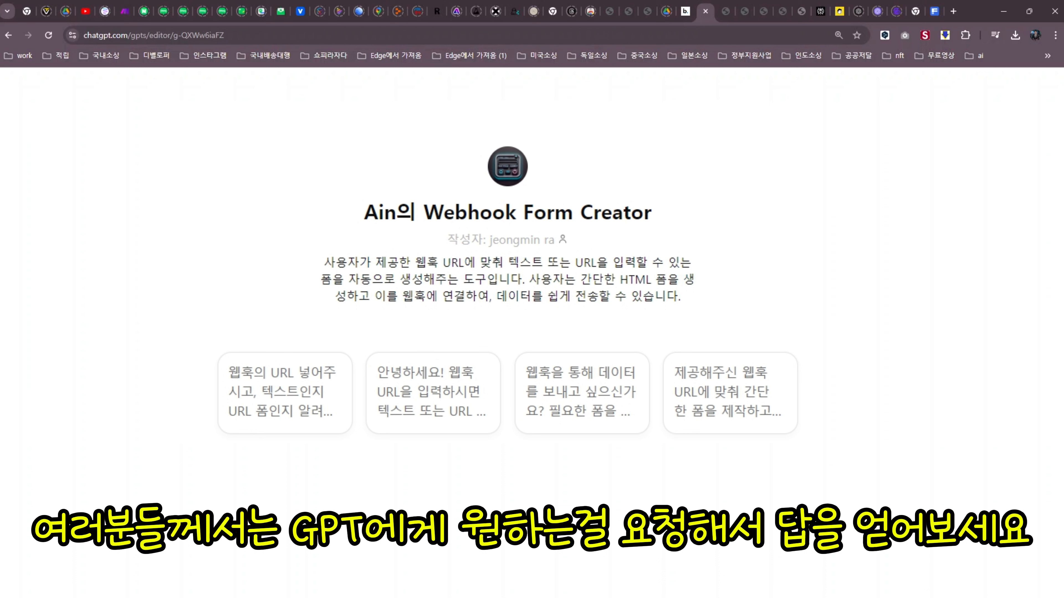
Reload the GPT page, then go back to the Make scenario editor
left_click(48, 35)
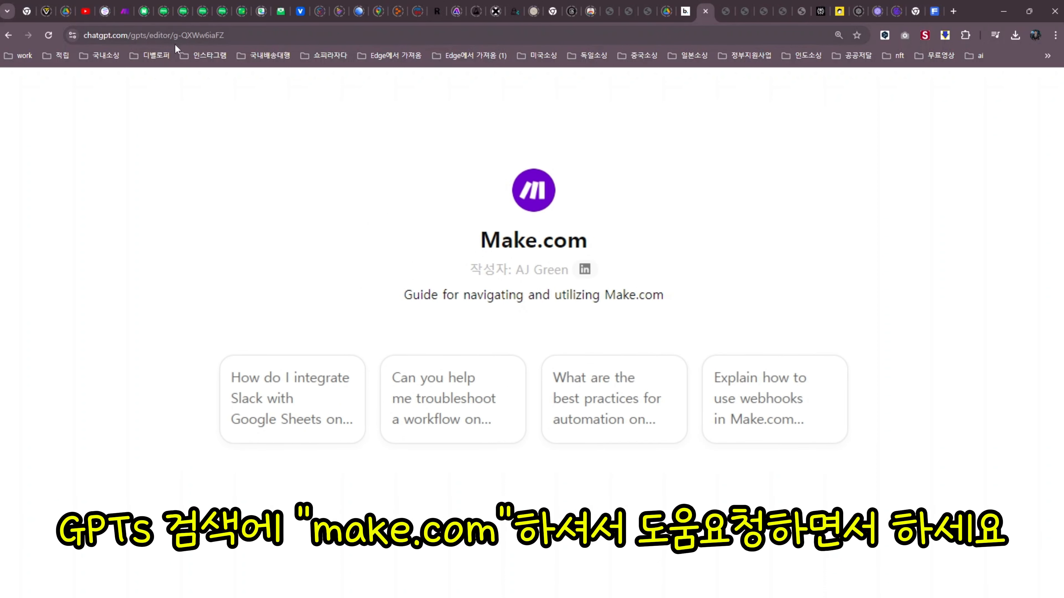
left_click(124, 11)
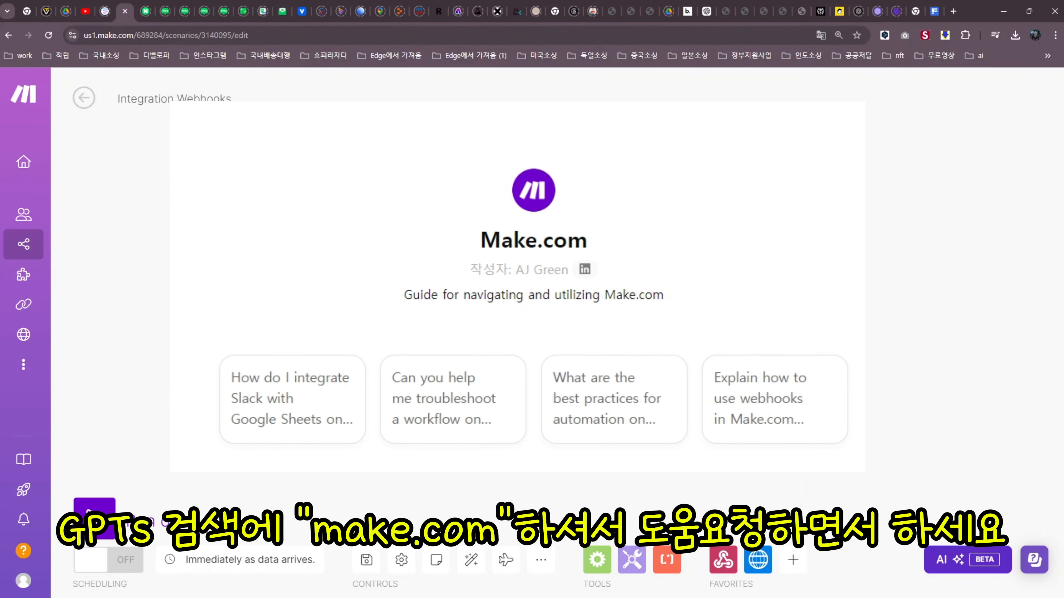